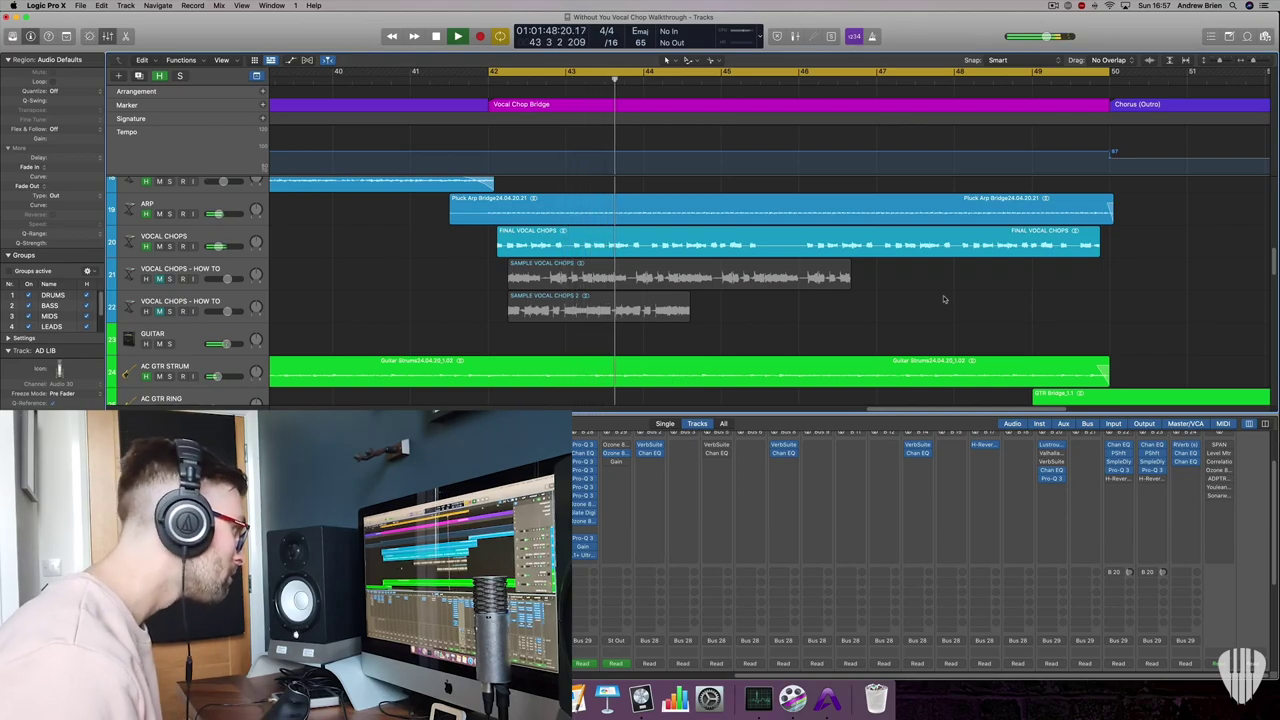
# Listen to the Vocal Chop Bridge section through to its end near bar 50, then stop playback.
pyautogui.press('super+Down')
pyautogui.press('super+Left')
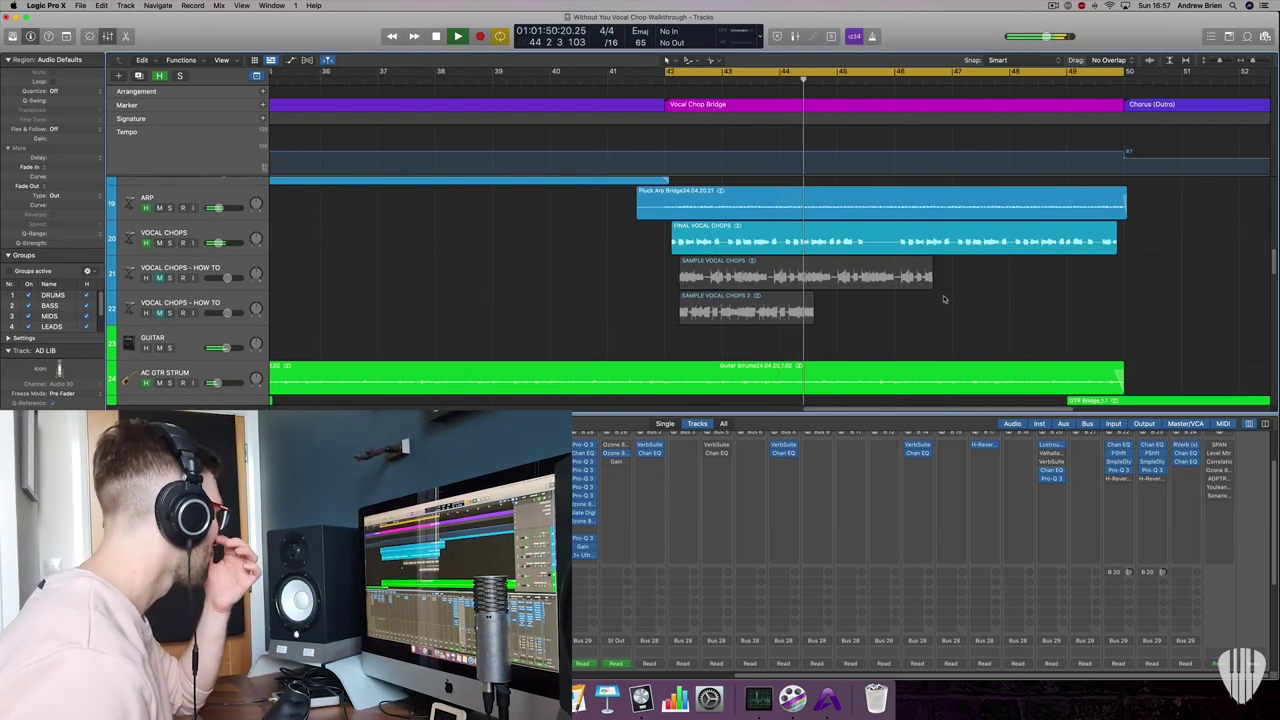
pyautogui.press('super+Left')
pyautogui.press('super+Up')
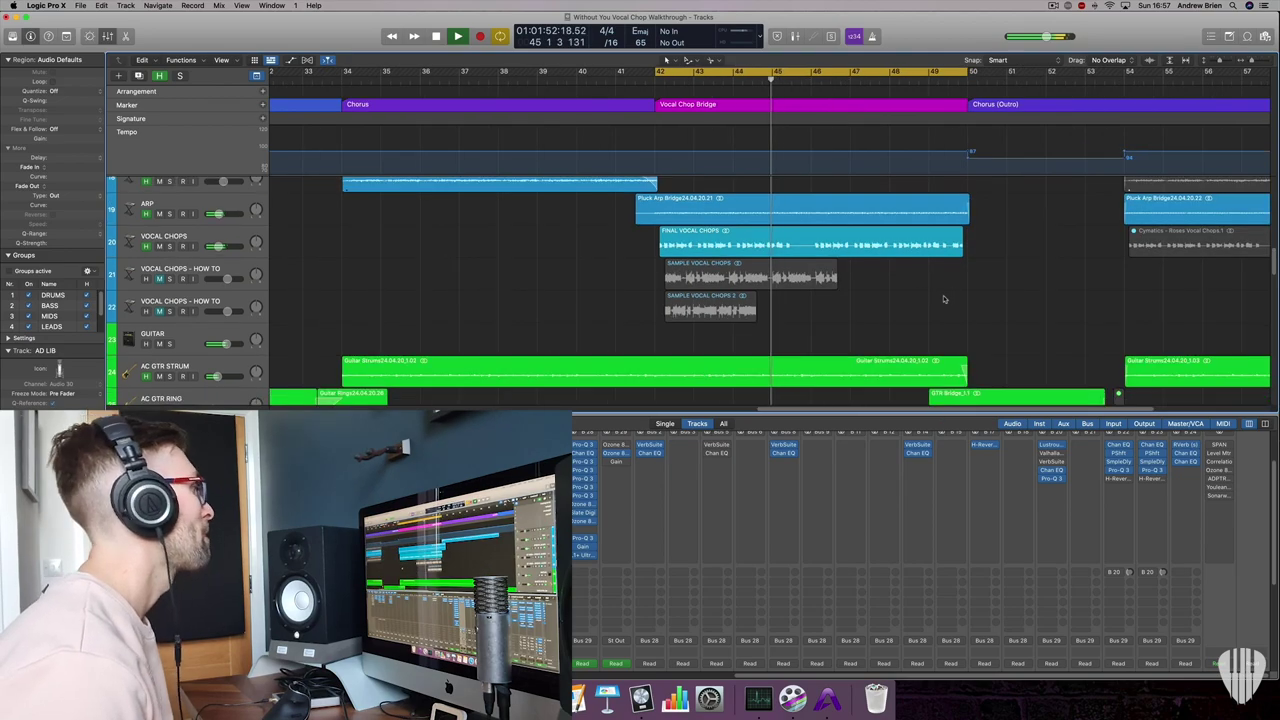
pyautogui.press('super+Down')
pyautogui.press('super+Left')
pyautogui.press('super+Right')
pyautogui.press('super+Down')
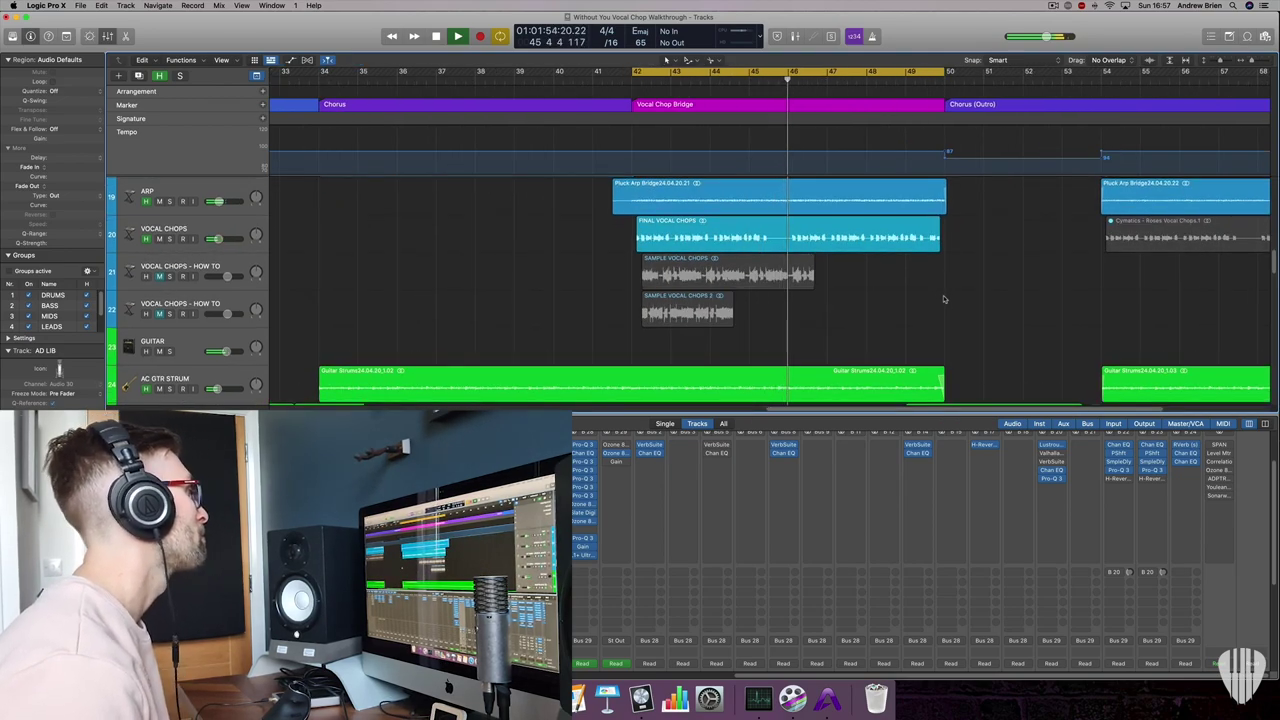
pyautogui.press('super+Right')
pyautogui.press('super+Right')
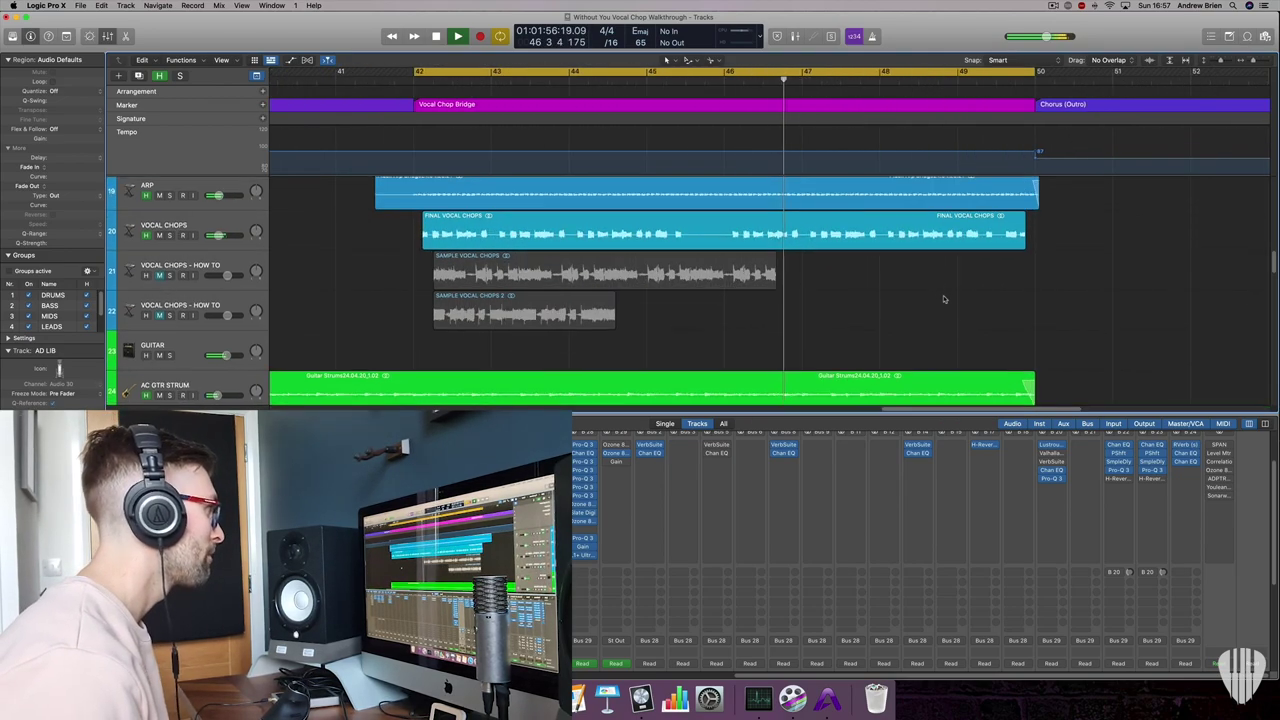
pyautogui.press('super+Down')
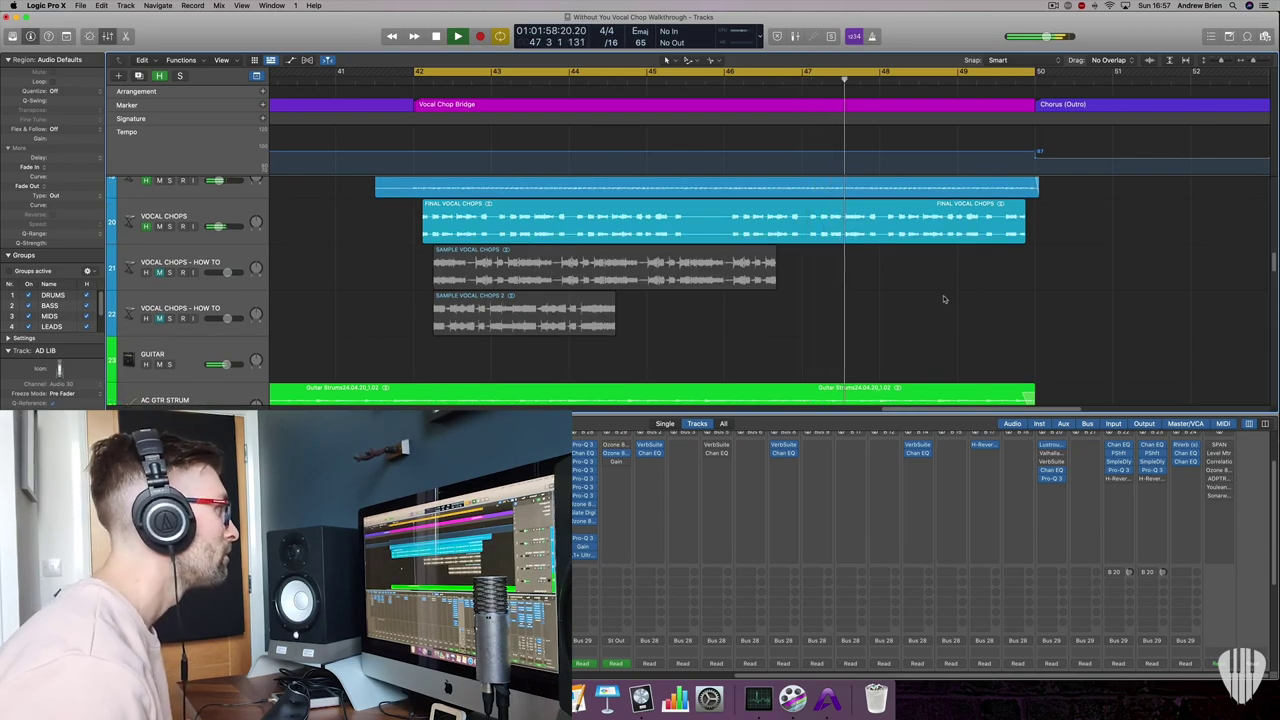
pyautogui.press('super+Left')
pyautogui.press('super+Down')
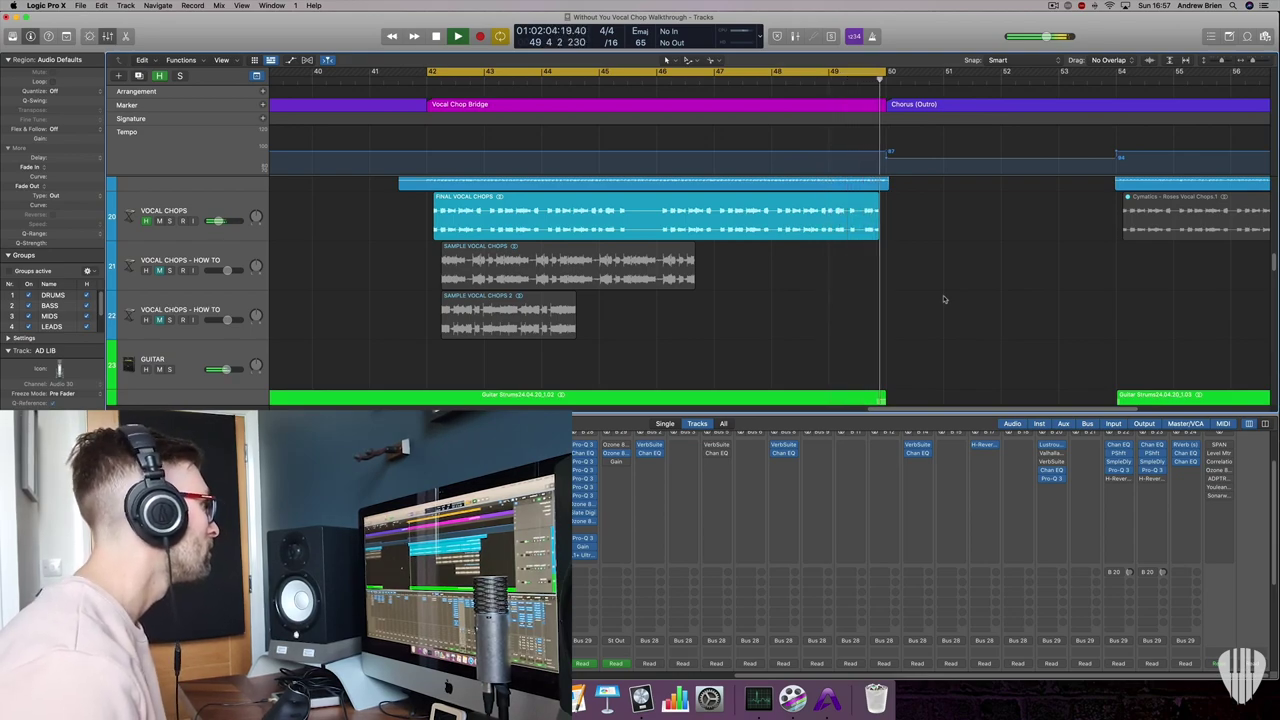
pyautogui.press('space')
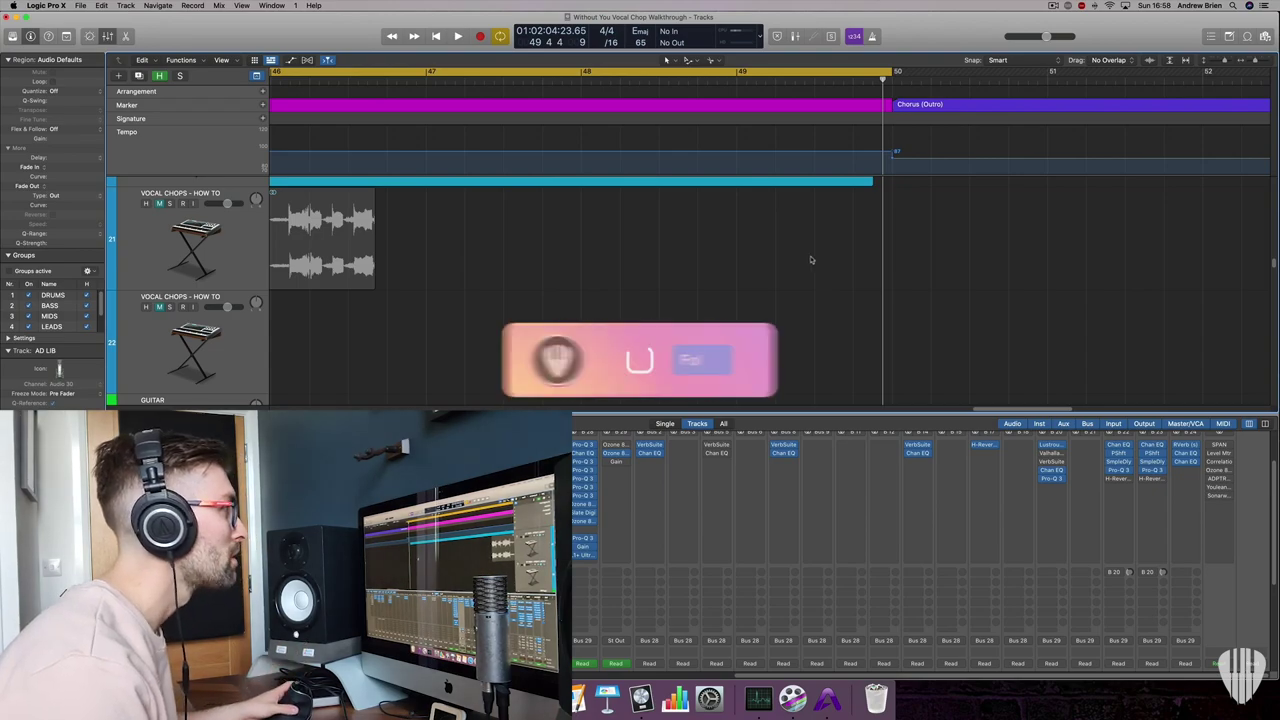
# Examine the FINAL VOCAL CHOPS region and the two sample regions beneath it in the Vocal Chop Bridge.
pyautogui.hscroll(-5, 774, 252)
pyautogui.press('super+Left')
pyautogui.press('super+Left')
pyautogui.press('super+Up')
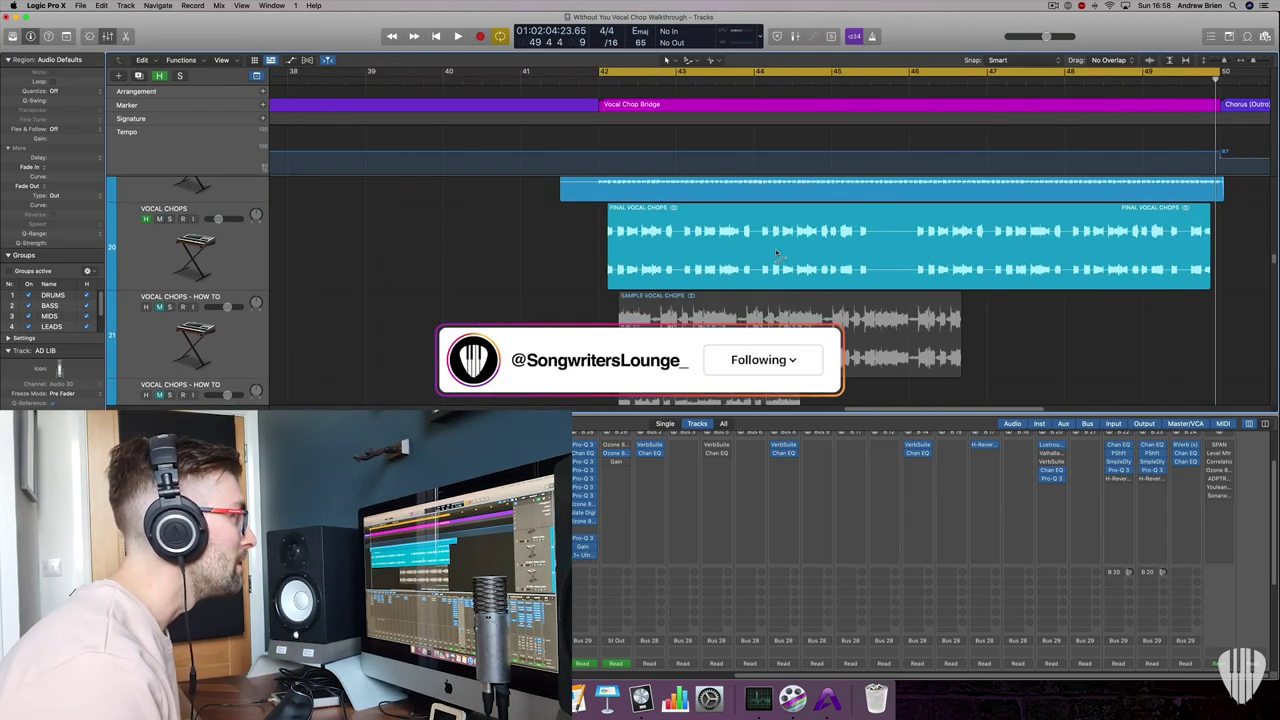
pyautogui.press('super+Right')
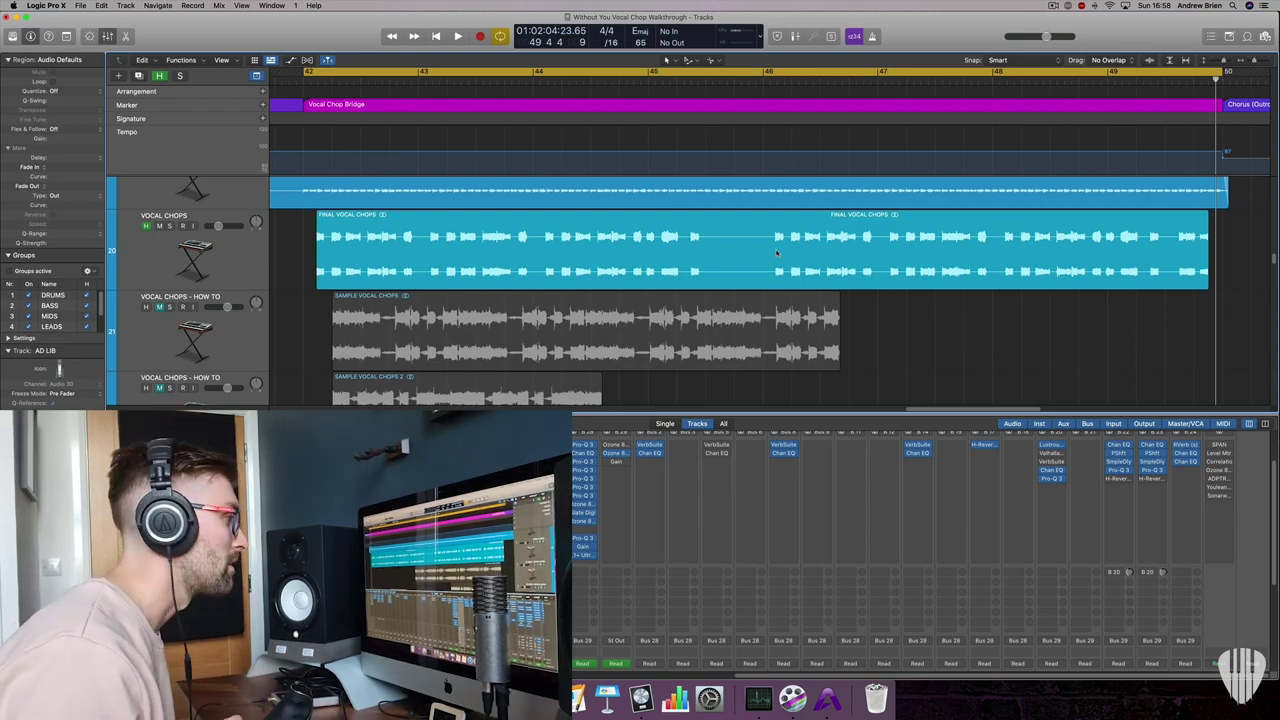
pyautogui.press('super+Left')
pyautogui.press('super+Up')
pyautogui.press('super+Up')
pyautogui.press('super+Up')
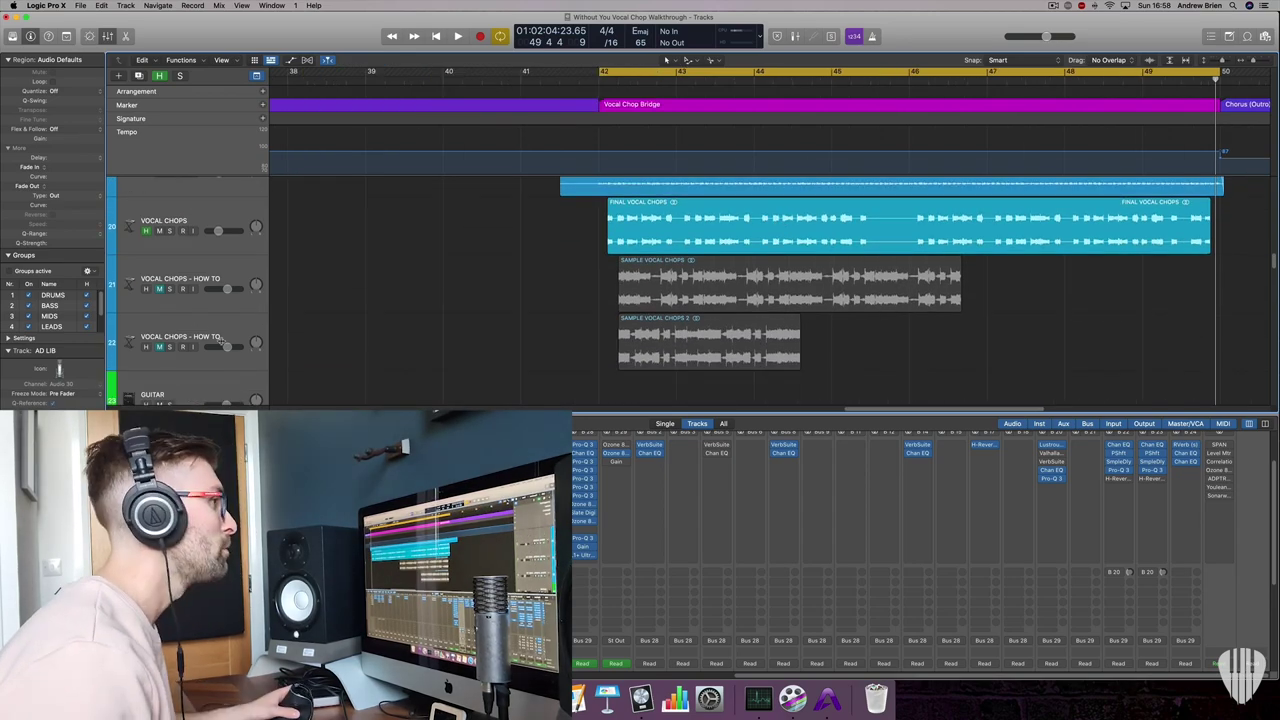
# Solo the track holding SAMPLE VOCAL CHOPS, with SAMPLE VOCAL CHOPS 2 left out, and play it from bar 42.
pyautogui.click(146, 280)
pyautogui.click(170, 346)
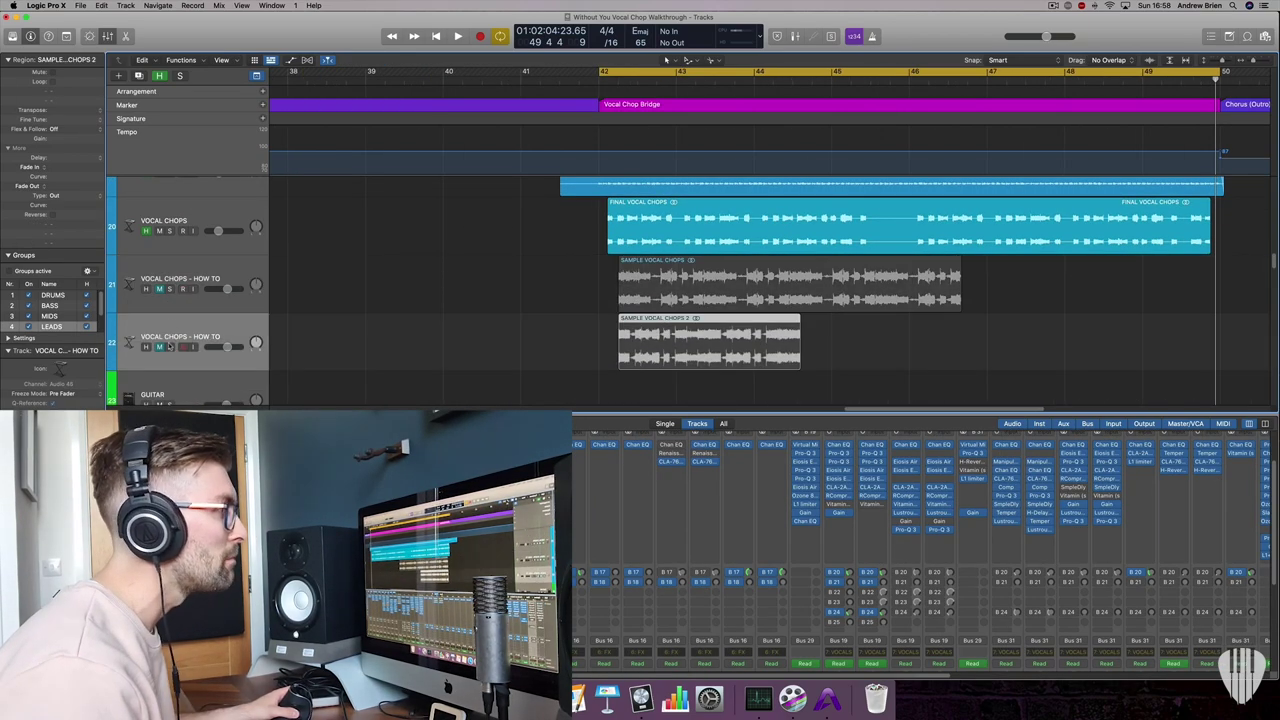
pyautogui.click(170, 346)
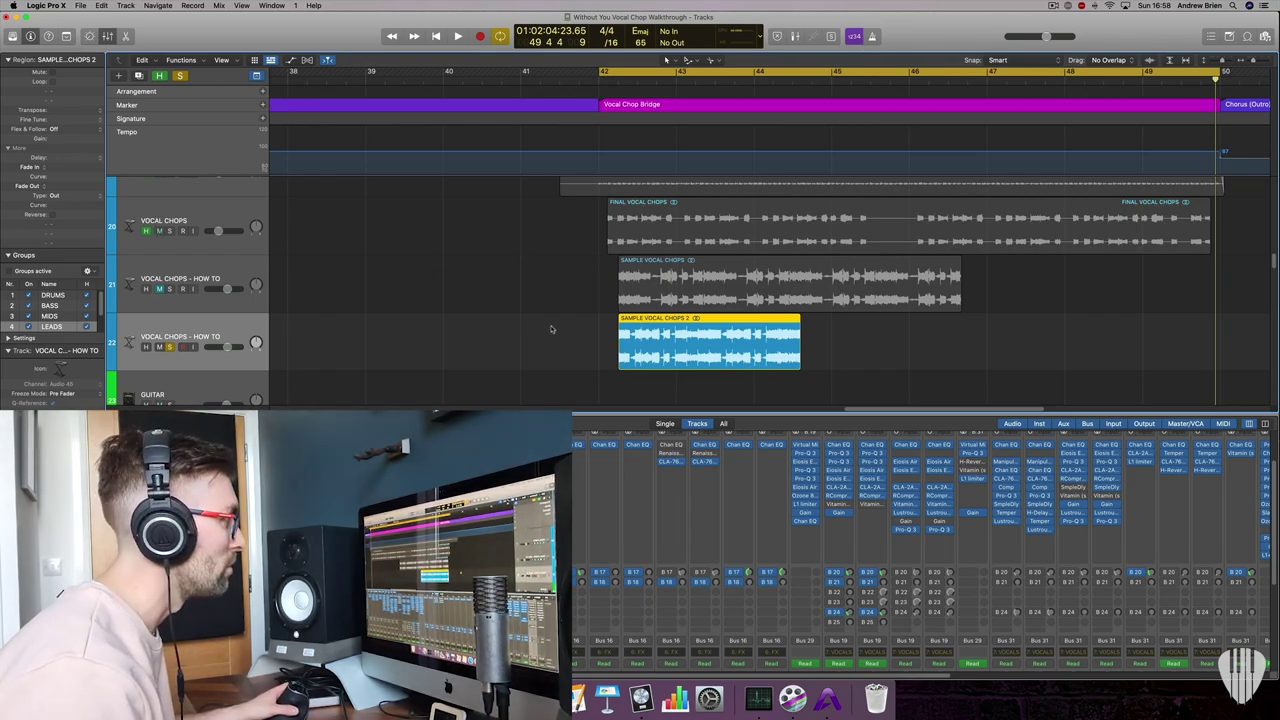
pyautogui.click(169, 288)
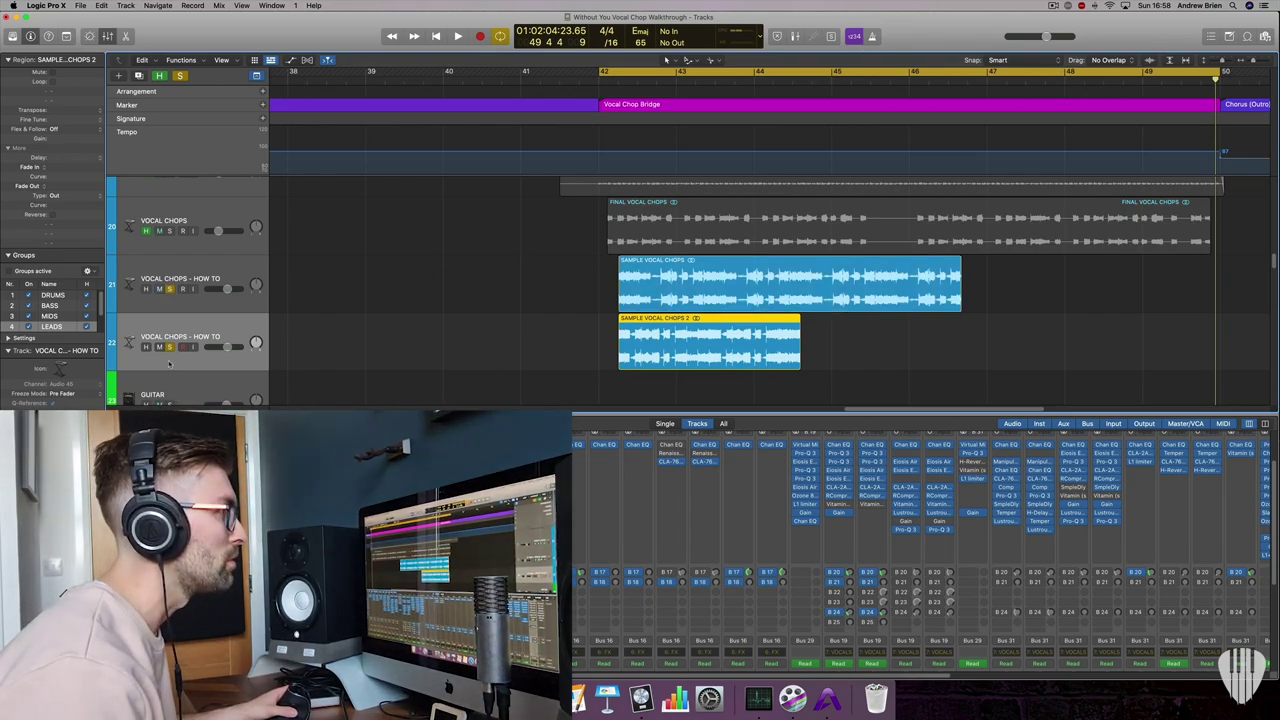
pyautogui.click(170, 346)
pyautogui.press('space')
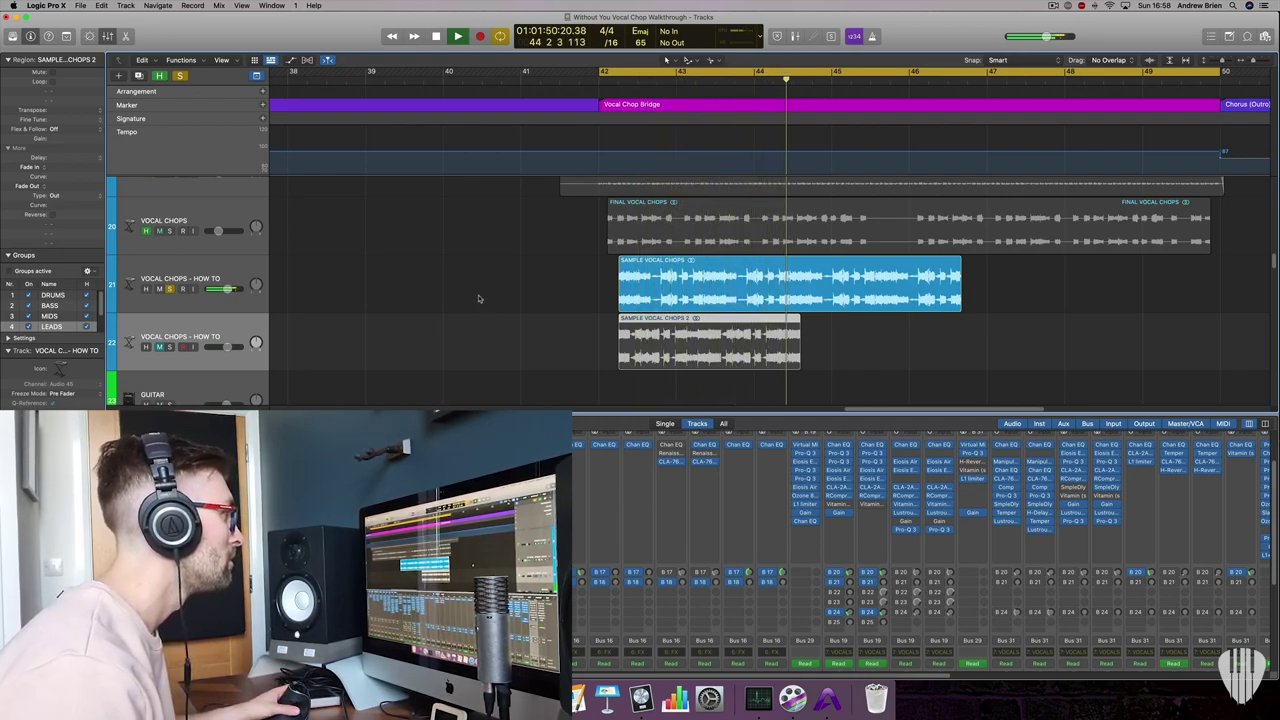
# Audition SAMPLE VOCAL CHOPS 2 on its own by switching the solo to its track, then clear the solo.
pyautogui.click(169, 346)
pyautogui.click(169, 288)
pyautogui.press('space')
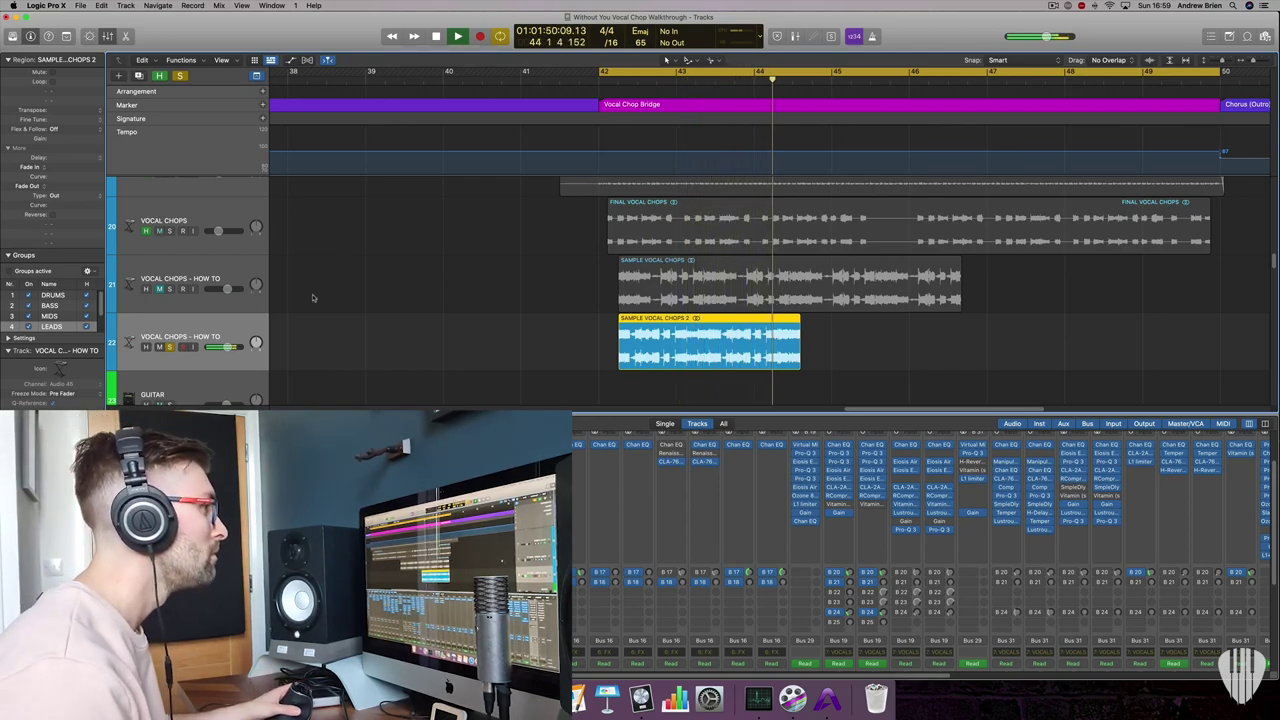
pyautogui.click(159, 347)
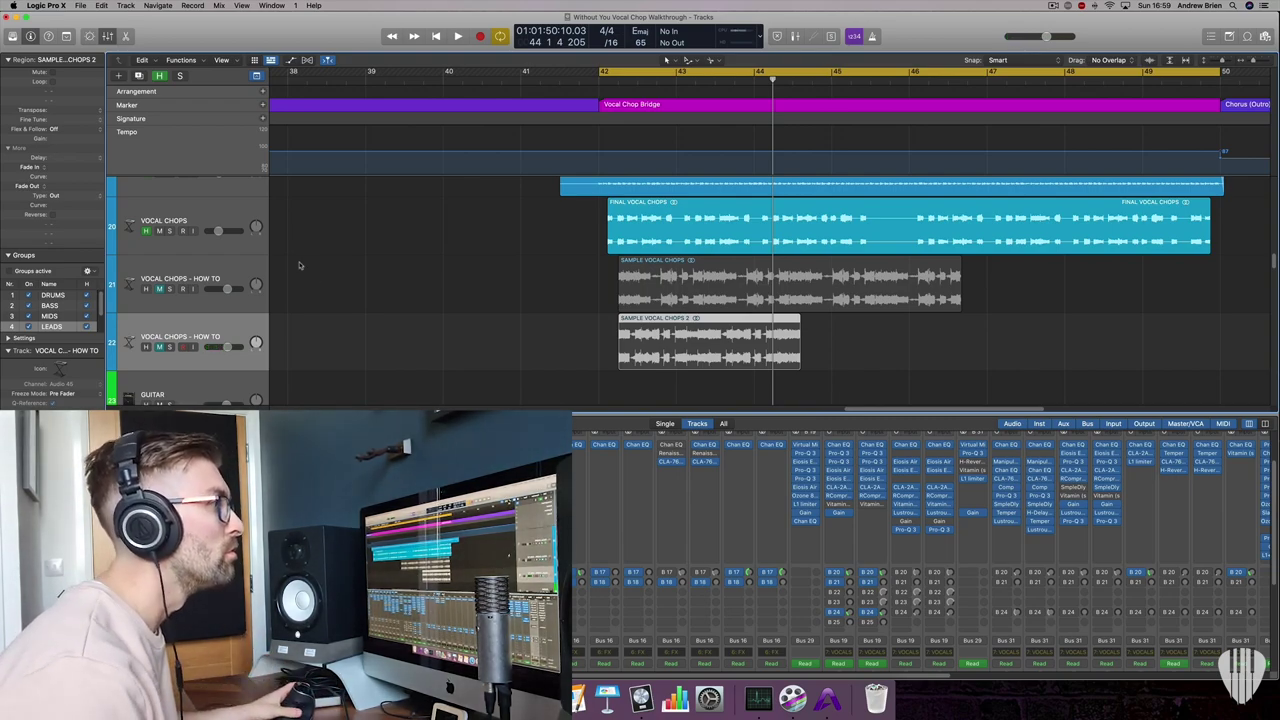
# Mute the VOCAL CHOPS track, unmute the SAMPLE VOCAL CHOPS track, and listen to the sample within the full mix.
pyautogui.click(160, 231)
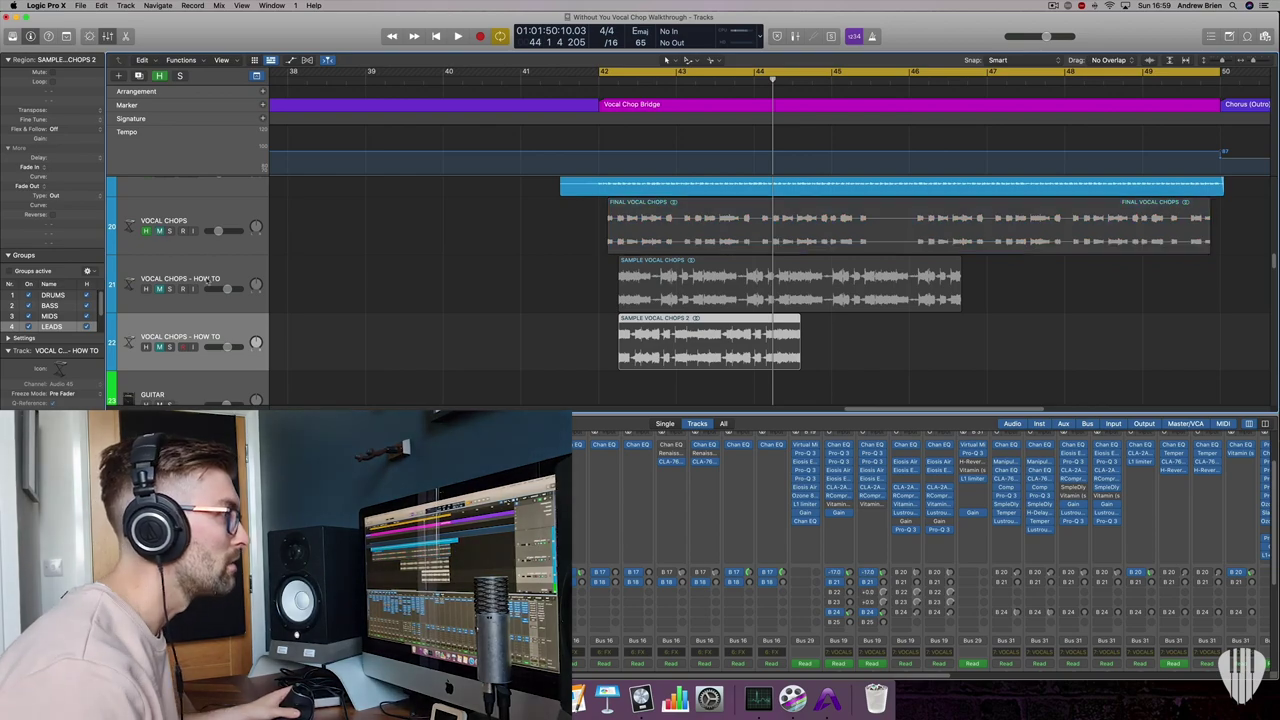
pyautogui.click(164, 288)
pyautogui.press('space')
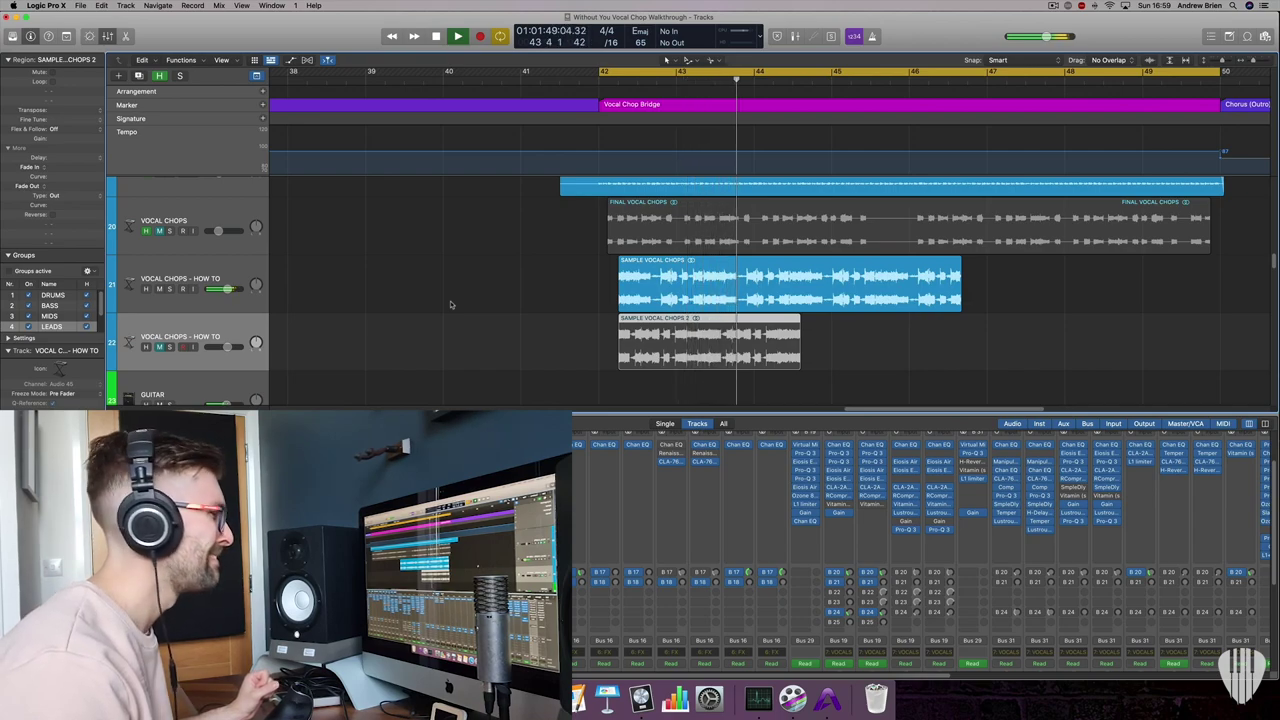
pyautogui.press('space')
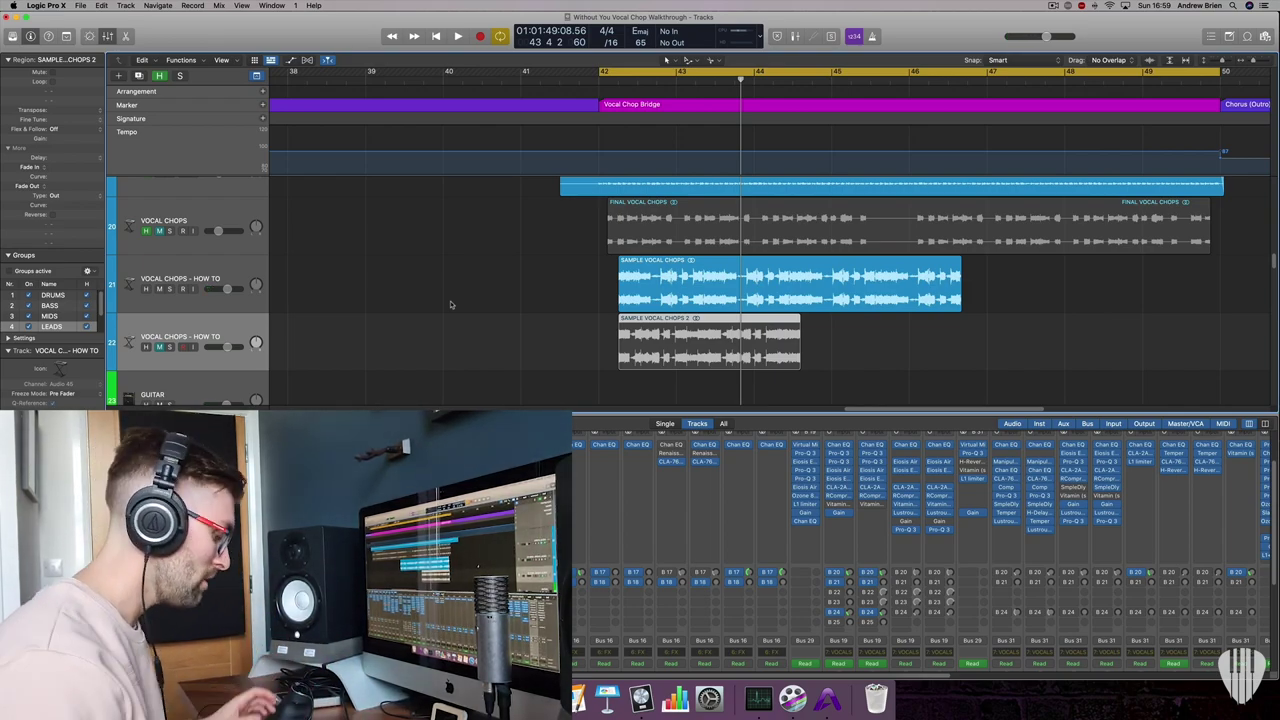
# Examine the waveforms of SAMPLE VOCAL CHOPS and SAMPLE VOCAL CHOPS 2 up close.
pyautogui.press('super+Right')
pyautogui.press('super+Right')
pyautogui.press('super+Down')
pyautogui.press('super+Right')
pyautogui.press('super+Down')
pyautogui.press('super+Down')
pyautogui.press('super+Down')
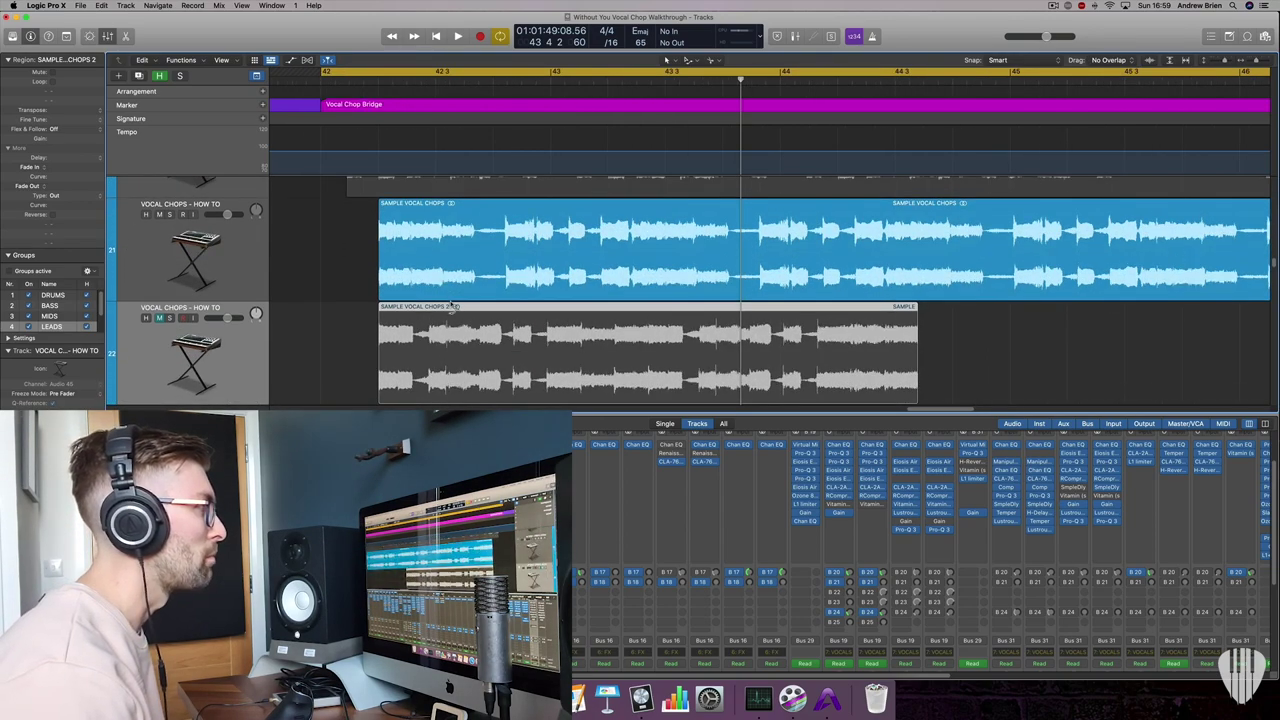
pyautogui.press('super+Up')
pyautogui.press('super+Left')
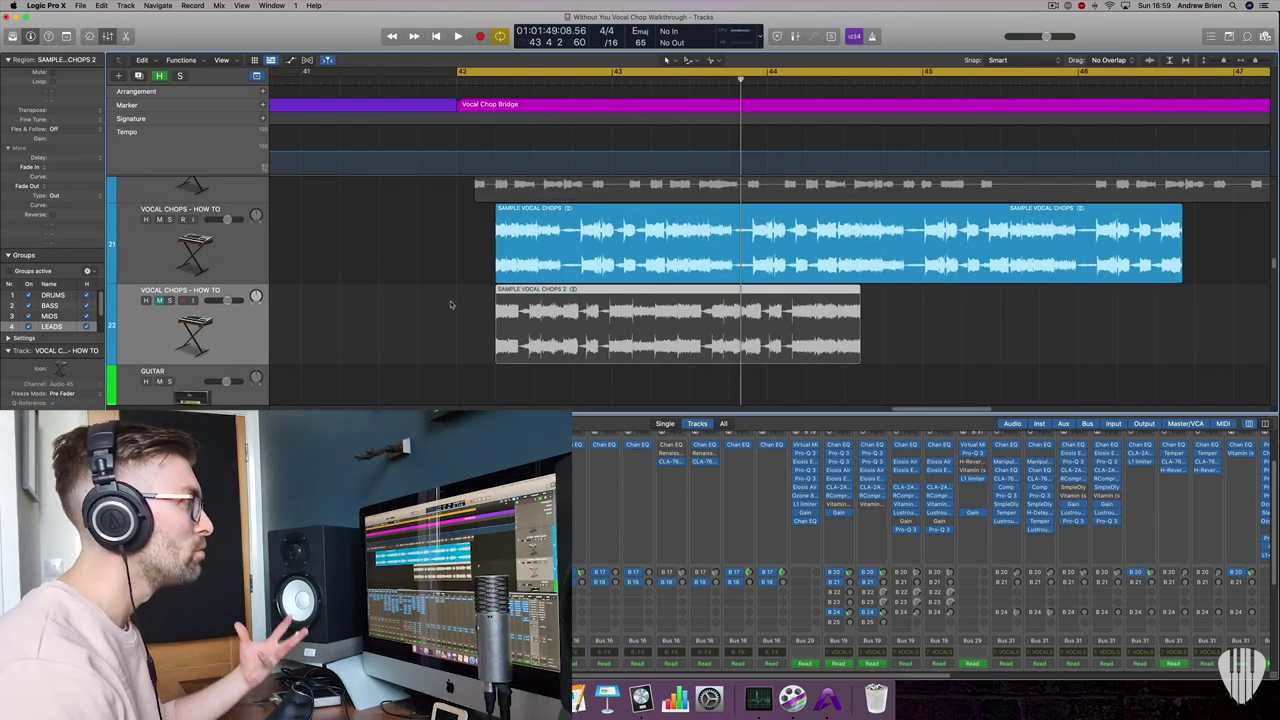
pyautogui.scroll(1, 450, 255)
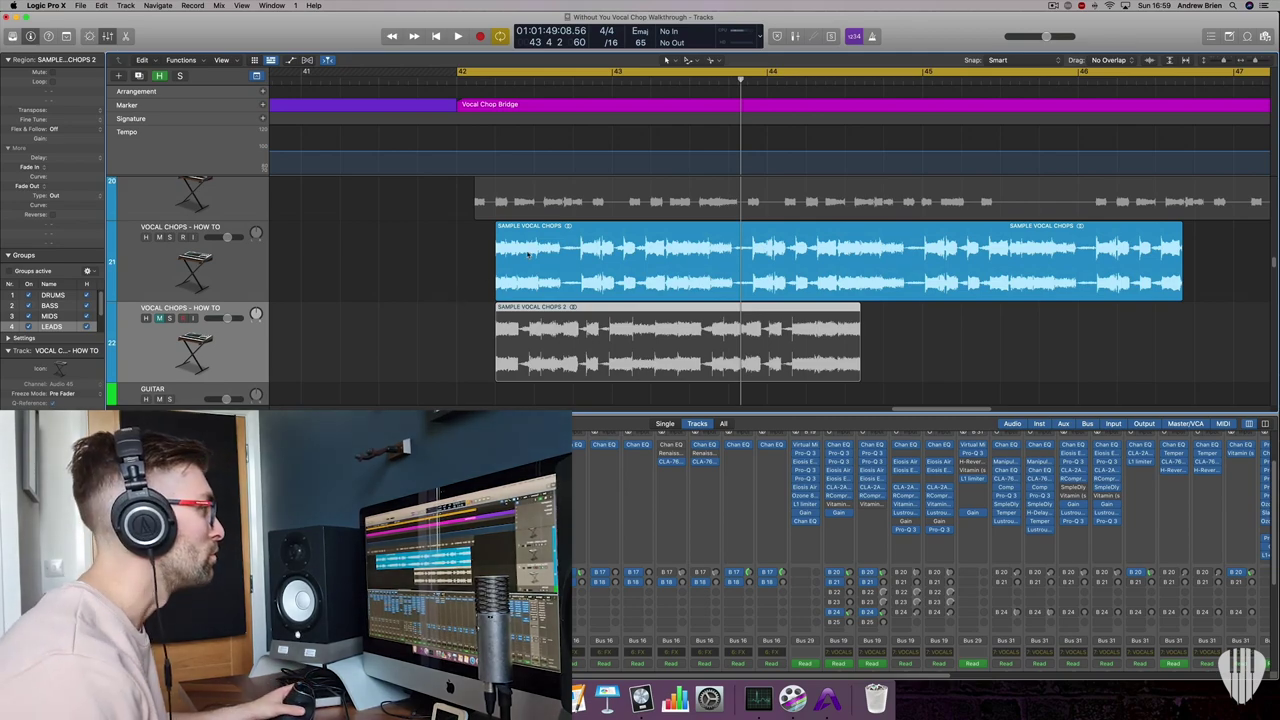
# Solo the SAMPLE VOCAL CHOPS track, select its region, and play the region's opening from bar 42 to past bar 43.
pyautogui.click(169, 237)
pyautogui.scroll(2, 390, 258)
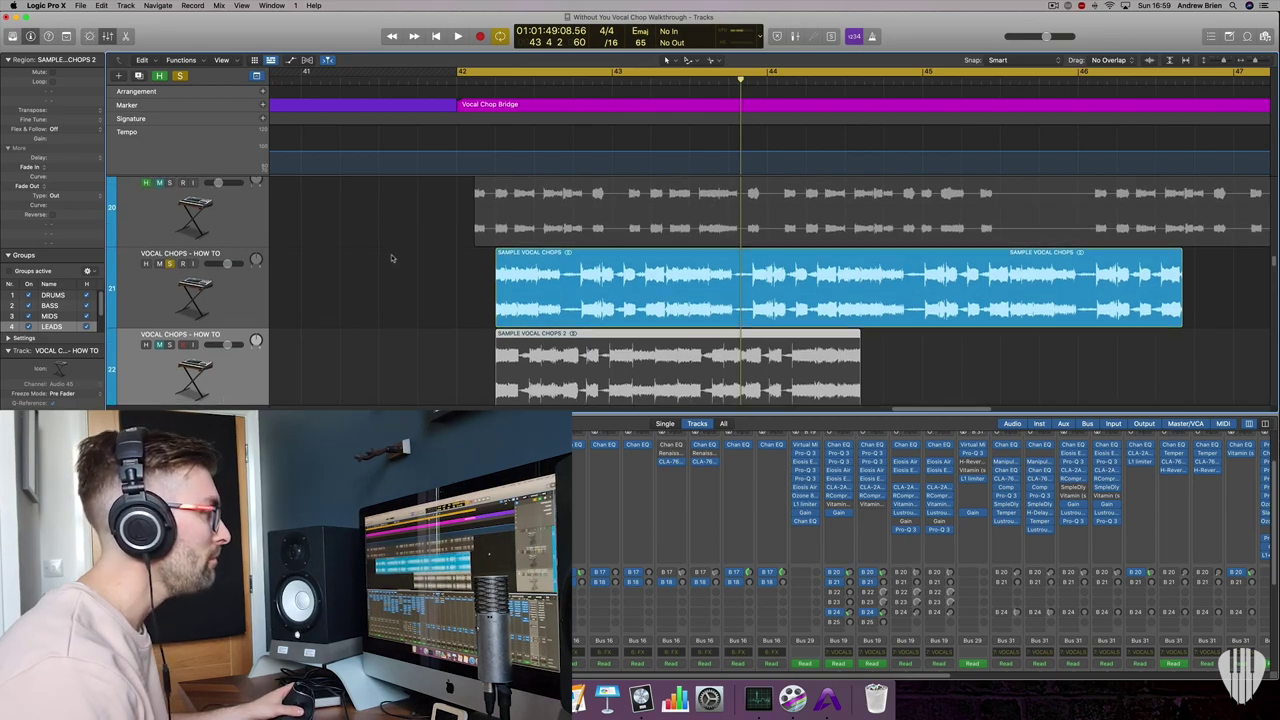
pyautogui.scroll(-1, 394, 257)
pyautogui.click(537, 280)
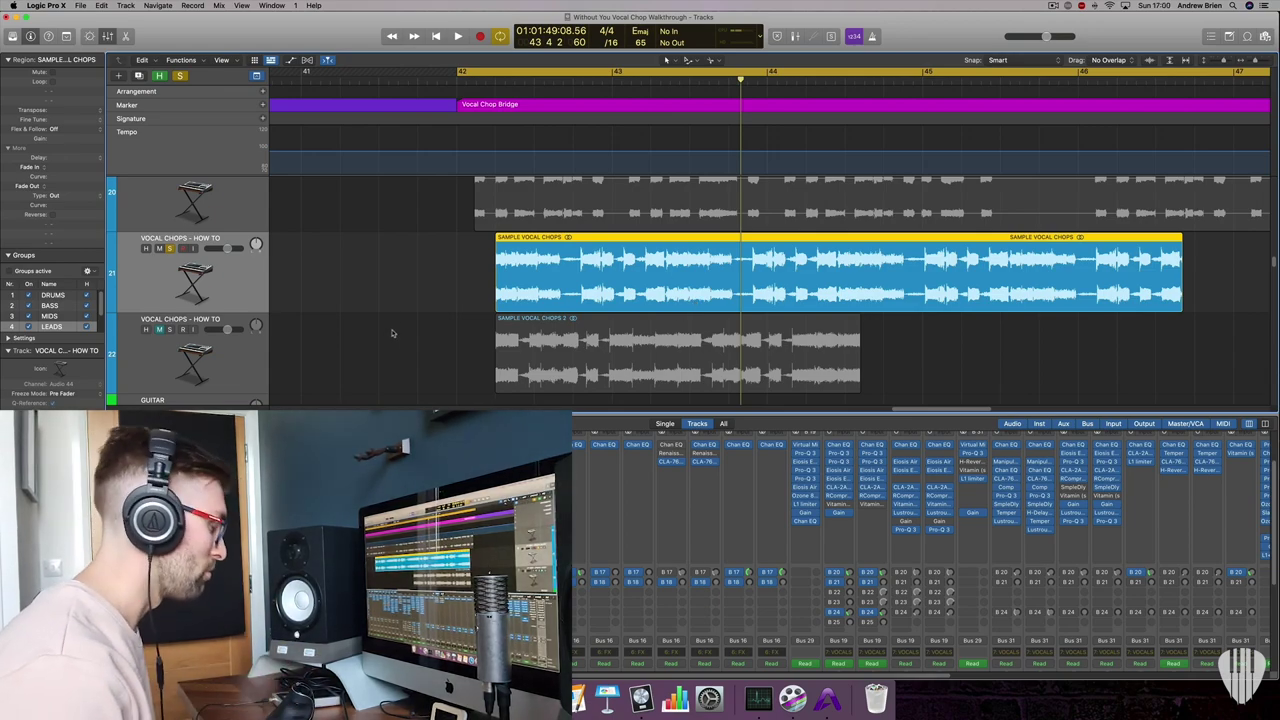
pyautogui.press('super+Right')
pyautogui.press('super+Right')
pyautogui.press('super+Down')
pyautogui.press('super+Down')
pyautogui.press('space')
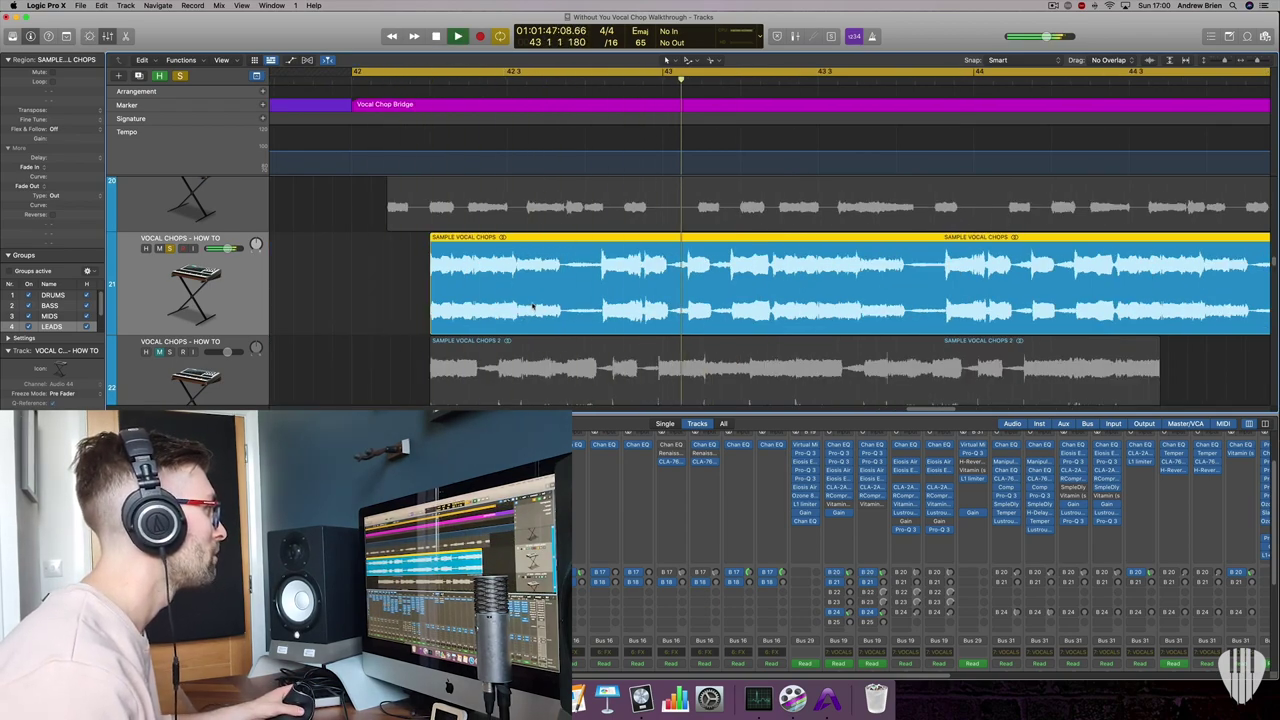
pyautogui.press('space')
# Turn off cycle mode and start playback from just before bar 43.
pyautogui.press('c')
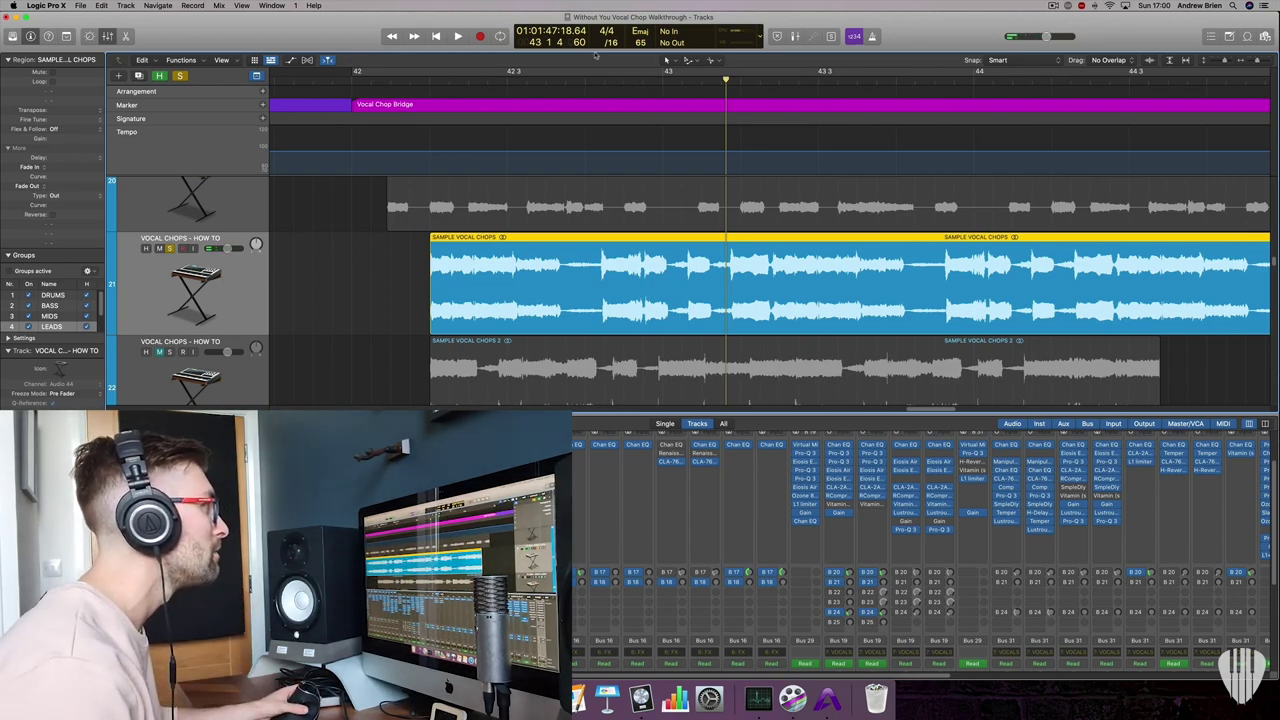
pyautogui.click(585, 84)
pyautogui.press('space')
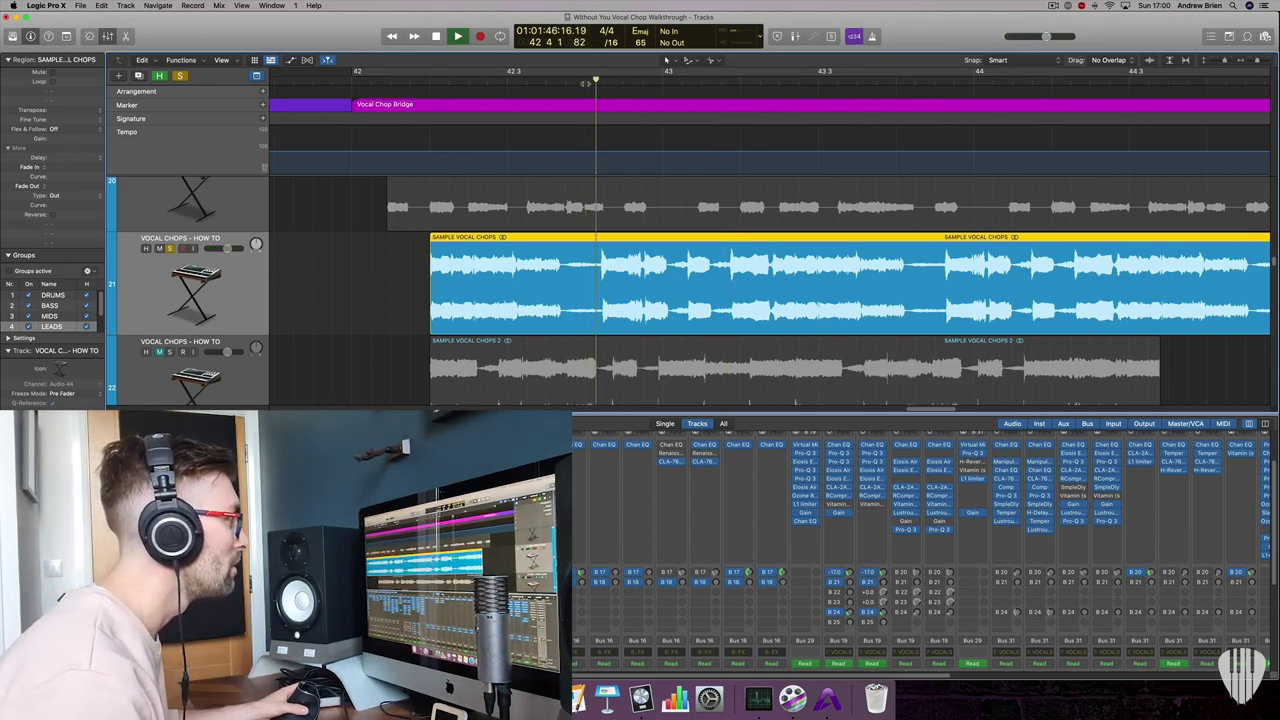
# Split the SAMPLE VOCAL CHOPS region at the transient after 43 1 2 and at 43 1 3 121 to isolate one short chop.
pyautogui.press('super+Right')
pyautogui.press('super+Right')
pyautogui.press('super+Right')
pyautogui.press('super+Right')
pyautogui.press('super+Right')
pyautogui.press('super+Right')
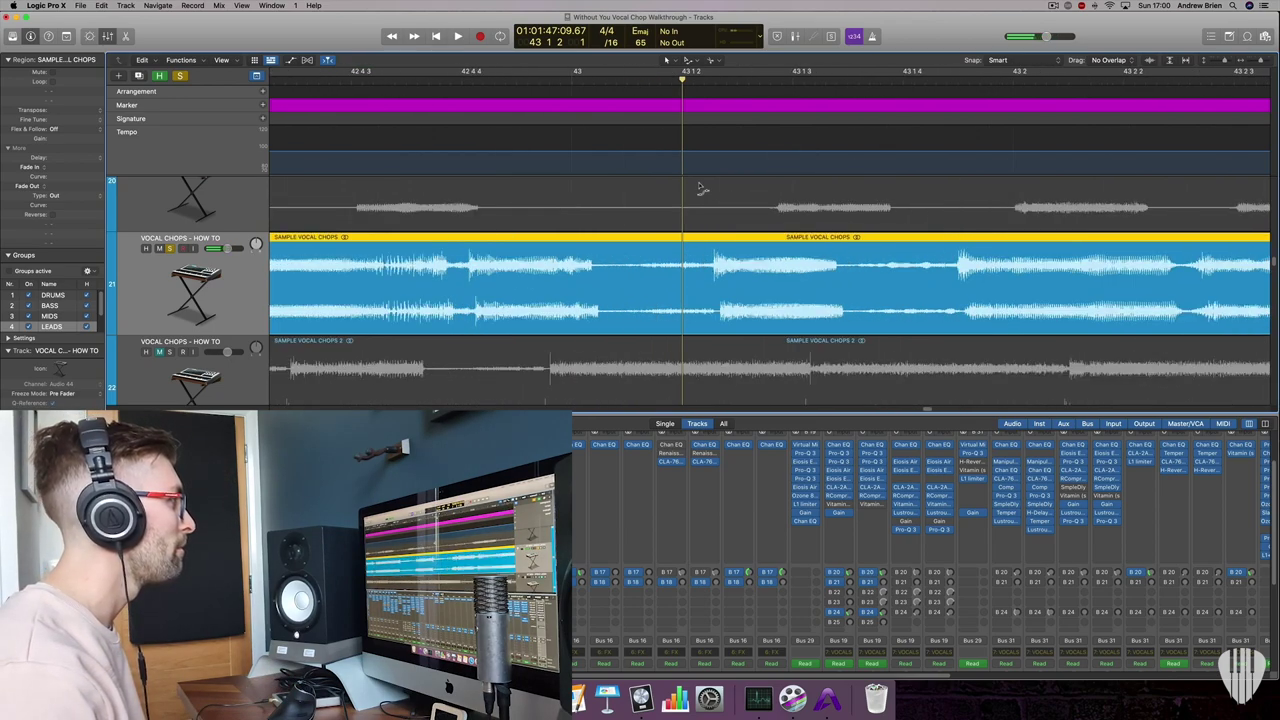
pyautogui.press('super+Down')
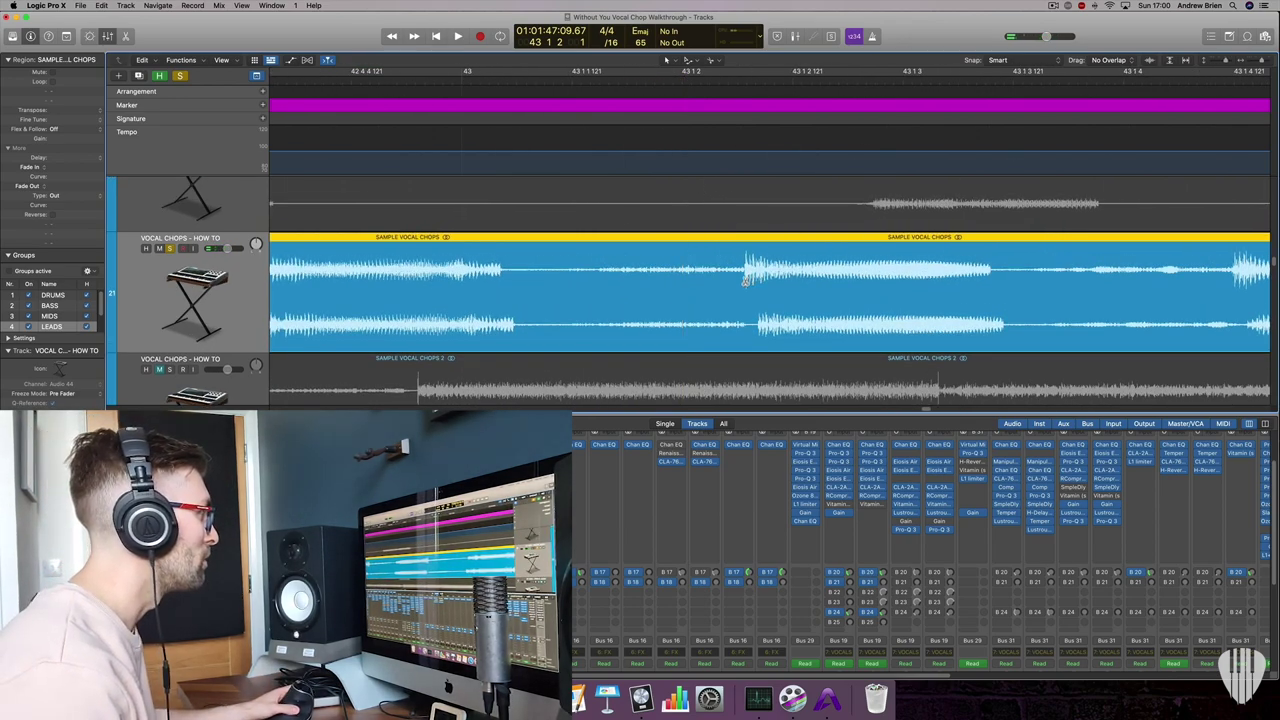
pyautogui.moveTo(745, 281); pyautogui.dragTo(743, 283)
pyautogui.moveTo(1010, 286); pyautogui.dragTo(1012, 287)
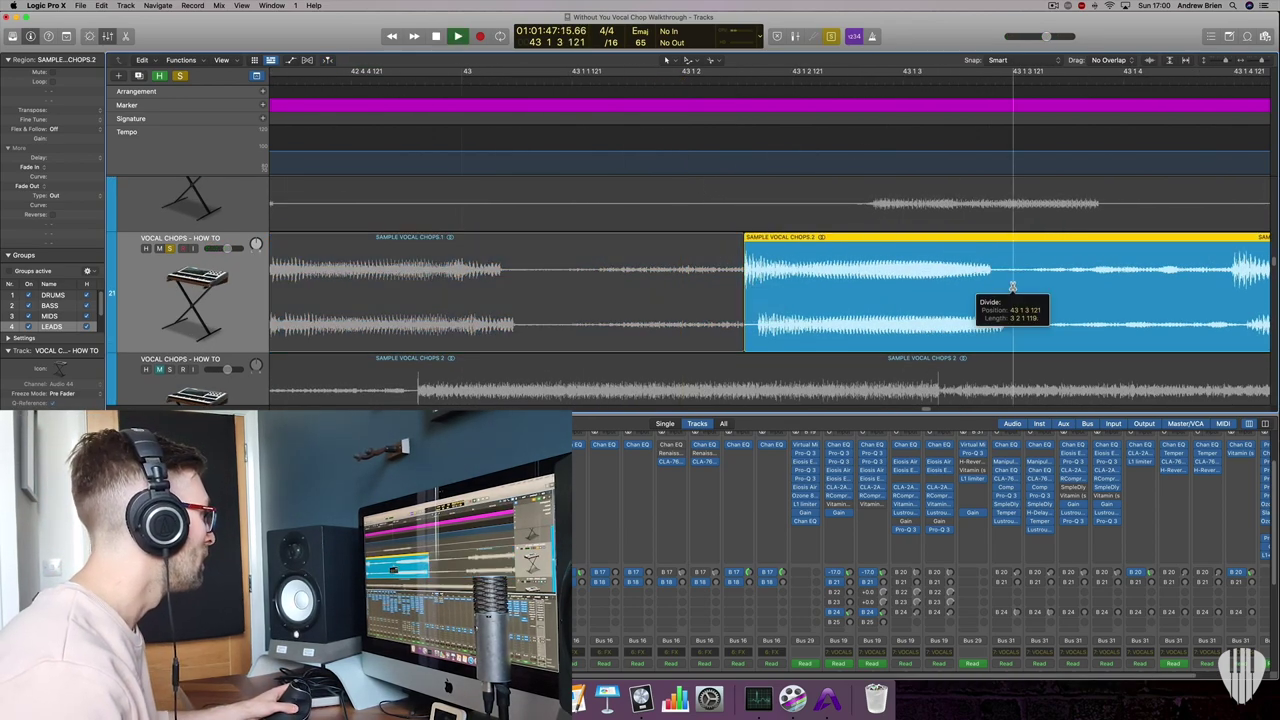
pyautogui.click(722, 291)
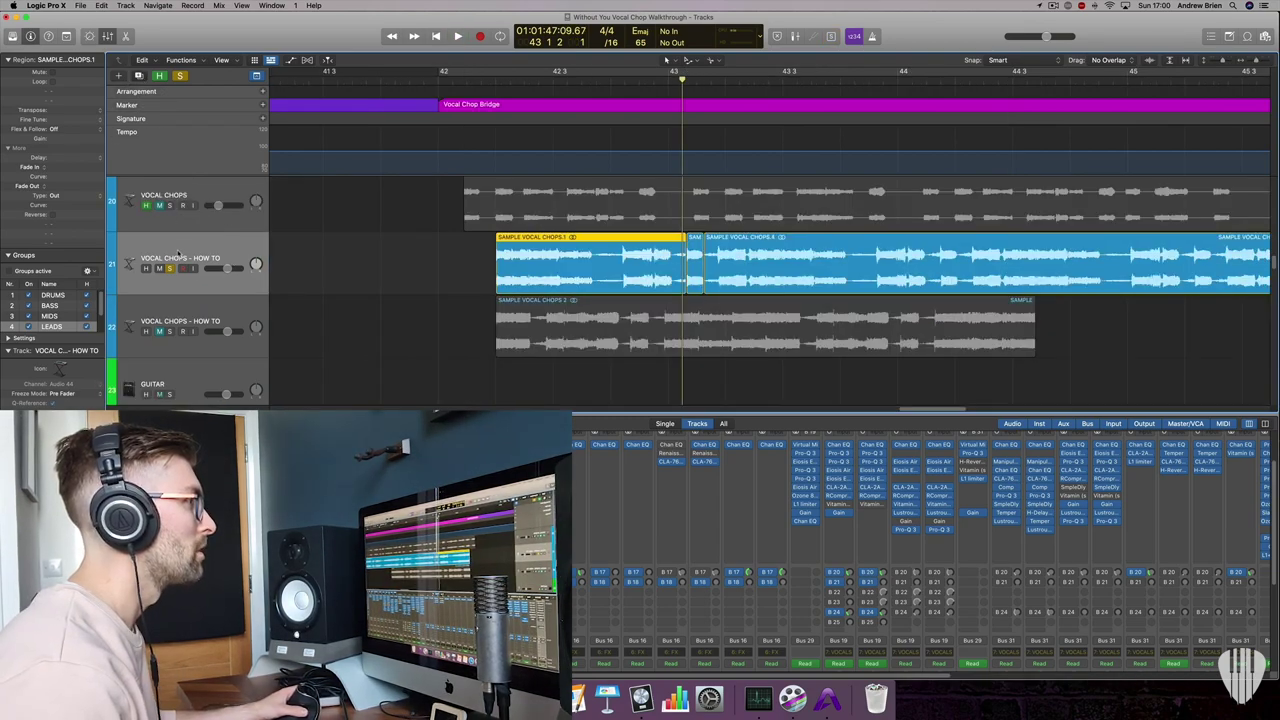
# Create an empty duplicate of the soloed VOCAL CHOPS - HOW TO track above the original, named VOCAL CHOPS - FINAL.
pyautogui.press('super+d')
pyautogui.moveTo(206, 314); pyautogui.dragTo(204, 254)
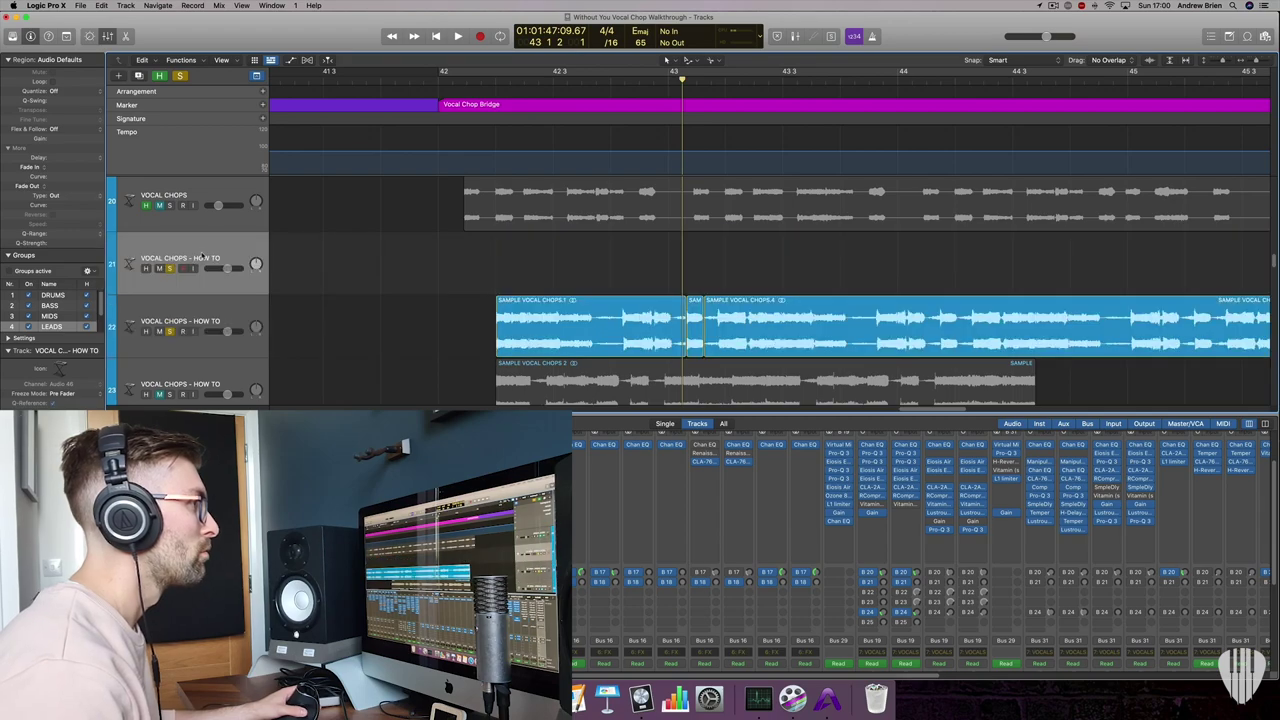
pyautogui.doubleClick(204, 257)
pyautogui.press('Right')
pyautogui.hotkey('alt', 'shift', 'Left')
pyautogui.write('VOCAL CHOPS - FINAL')
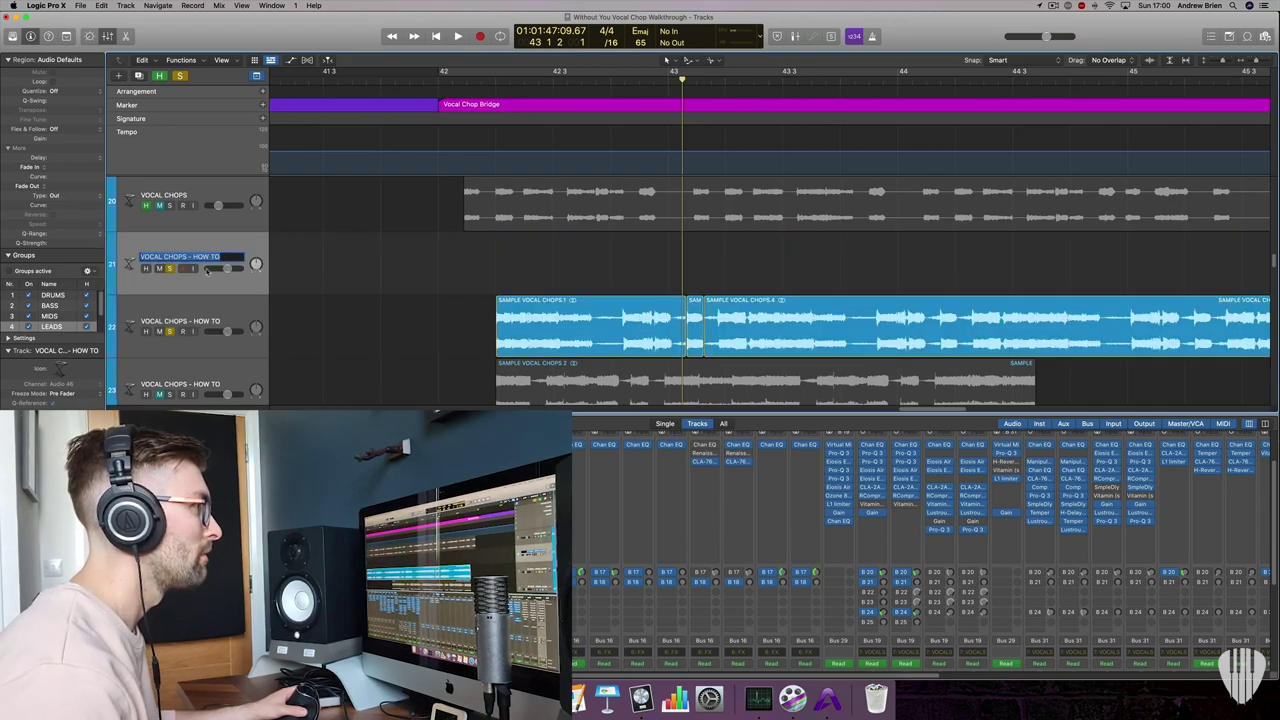
pyautogui.press('Return')
# Move the isolated short chop onto the VOCAL CHOPS - FINAL track, placing it slightly after 42 3.
pyautogui.click(692, 338)
pyautogui.click(692, 338)
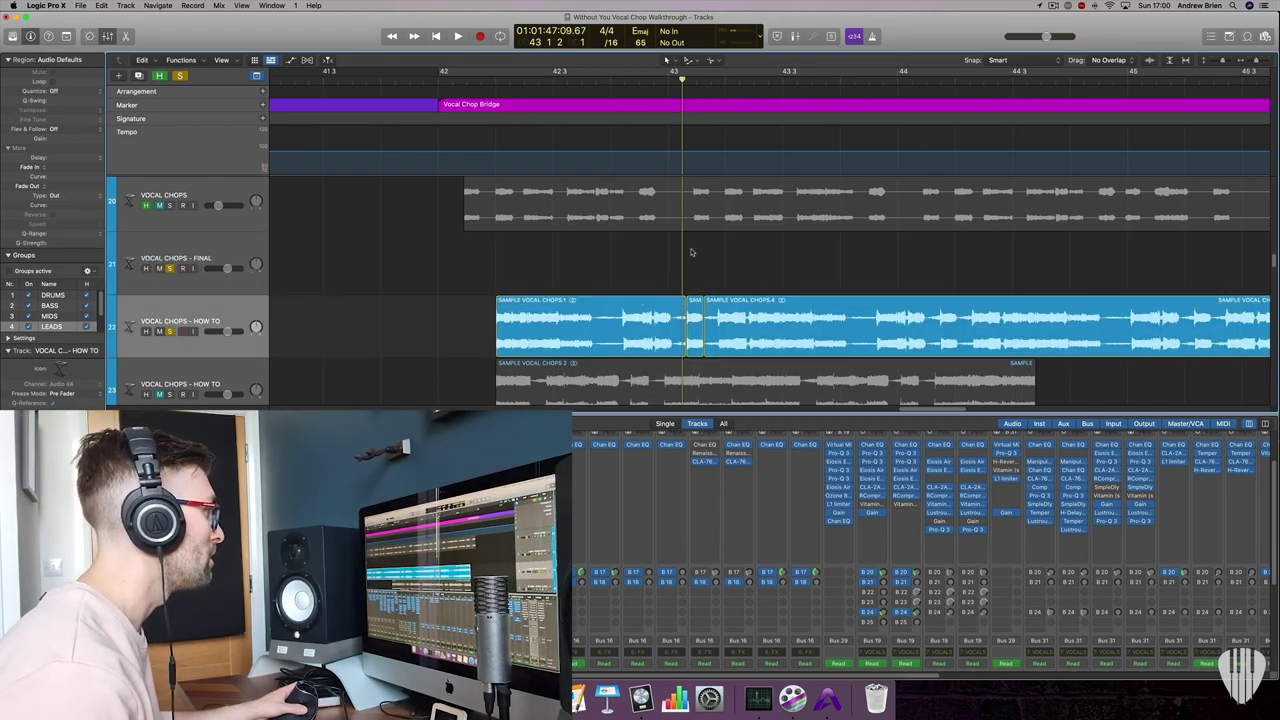
pyautogui.moveTo(692, 338); pyautogui.dragTo(599, 268)
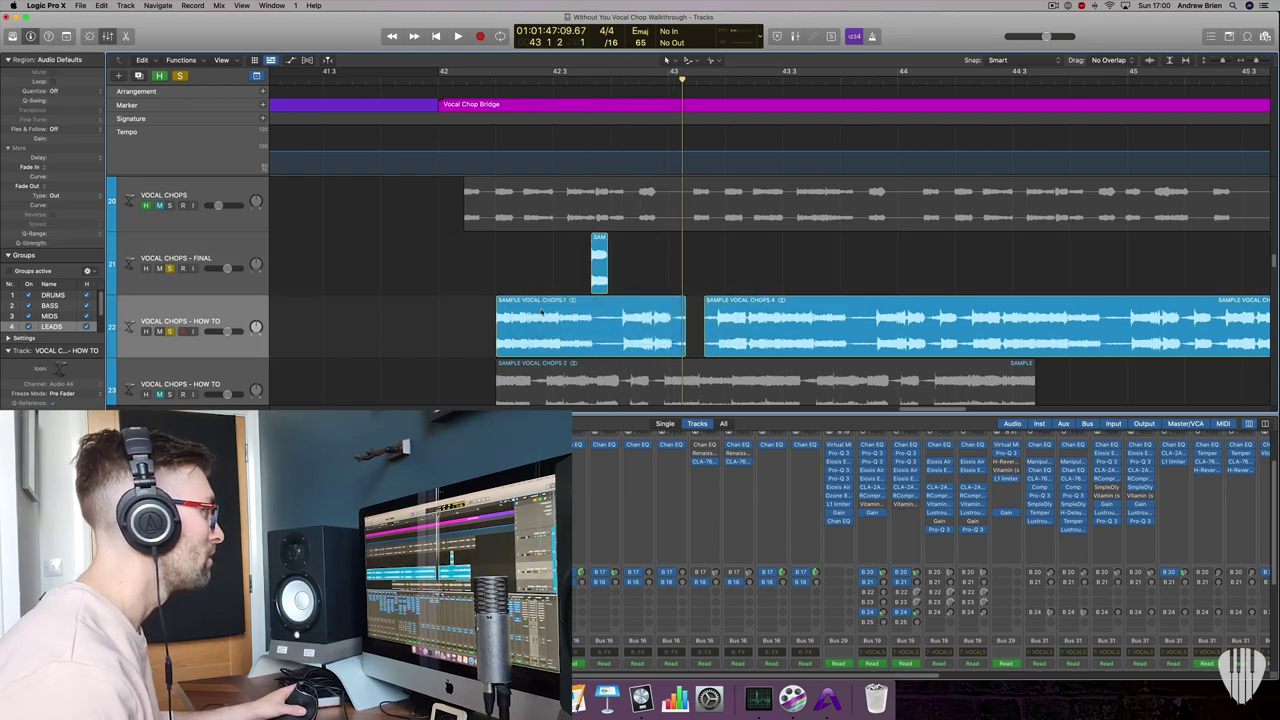
# Cut two more chops from the first VOCAL CHOPS - HOW TO track onto VOCAL CHOPS - FINAL, near 42 2 and 43 3.
pyautogui.scroll(4, 443, 198)
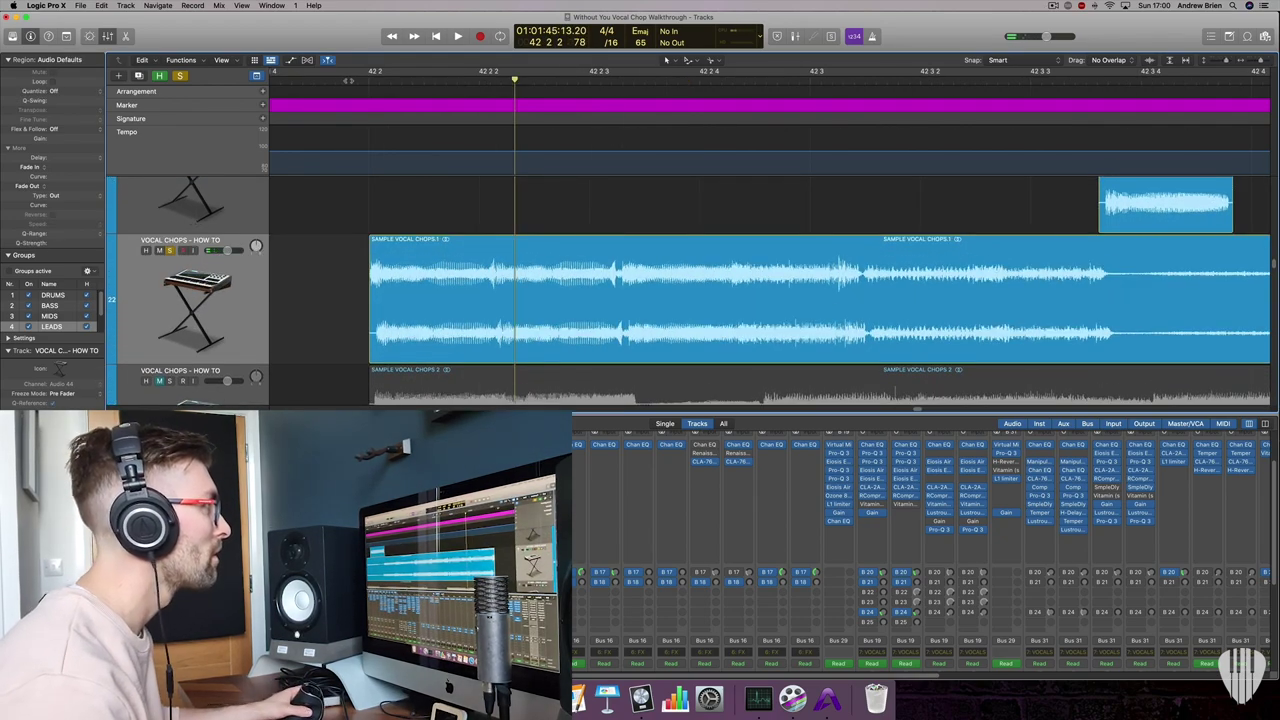
pyautogui.press('space')
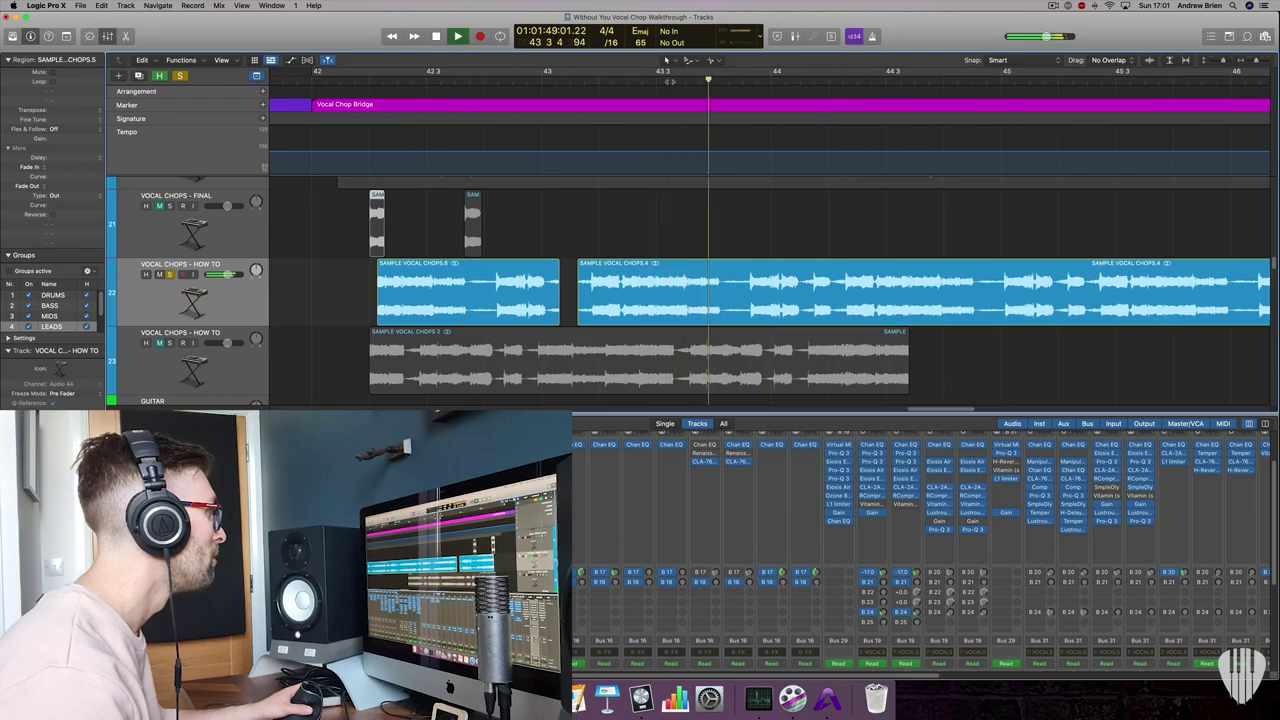
pyautogui.press('space')
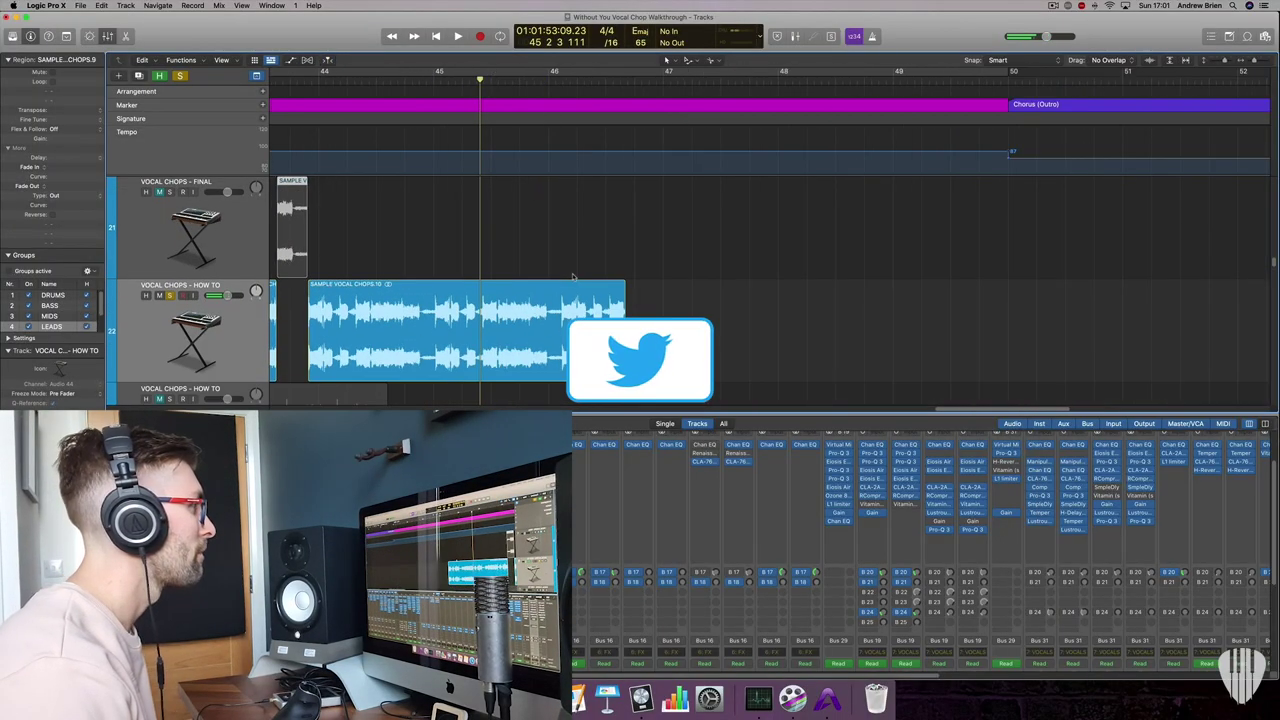
pyautogui.scroll(-1, 573, 276)
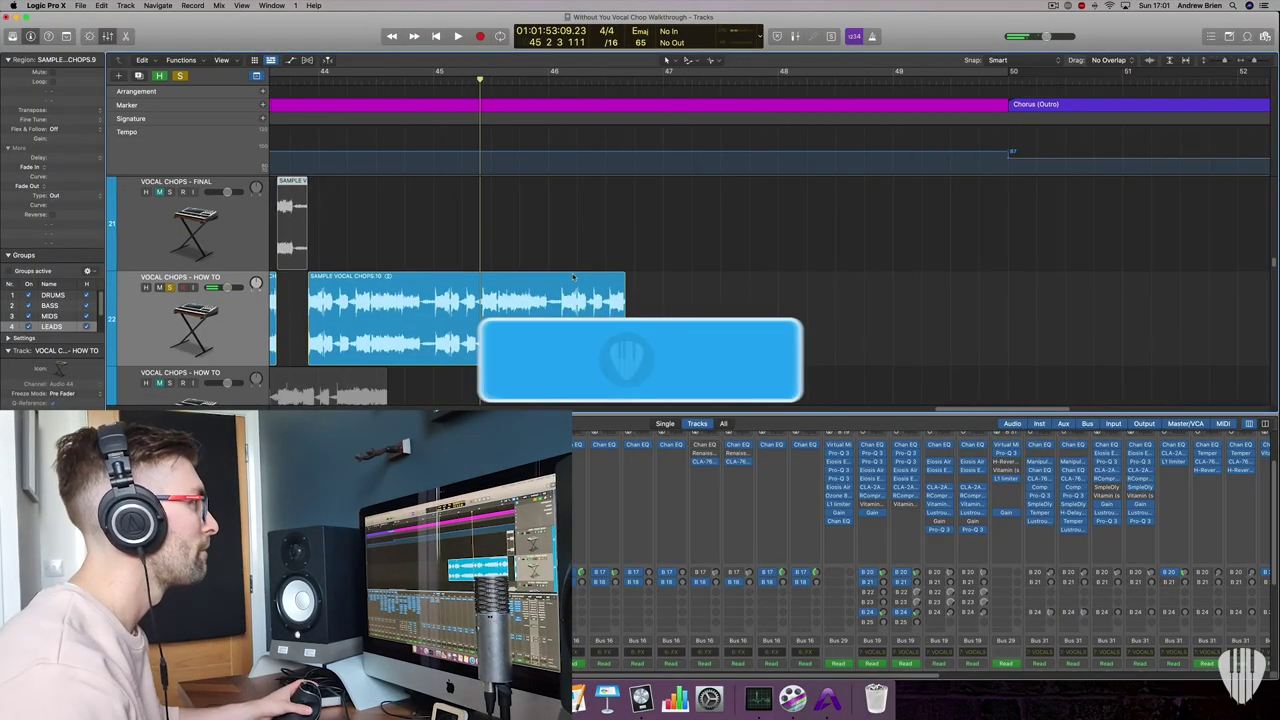
pyautogui.hscroll(-5, 573, 276)
pyautogui.click(593, 240)
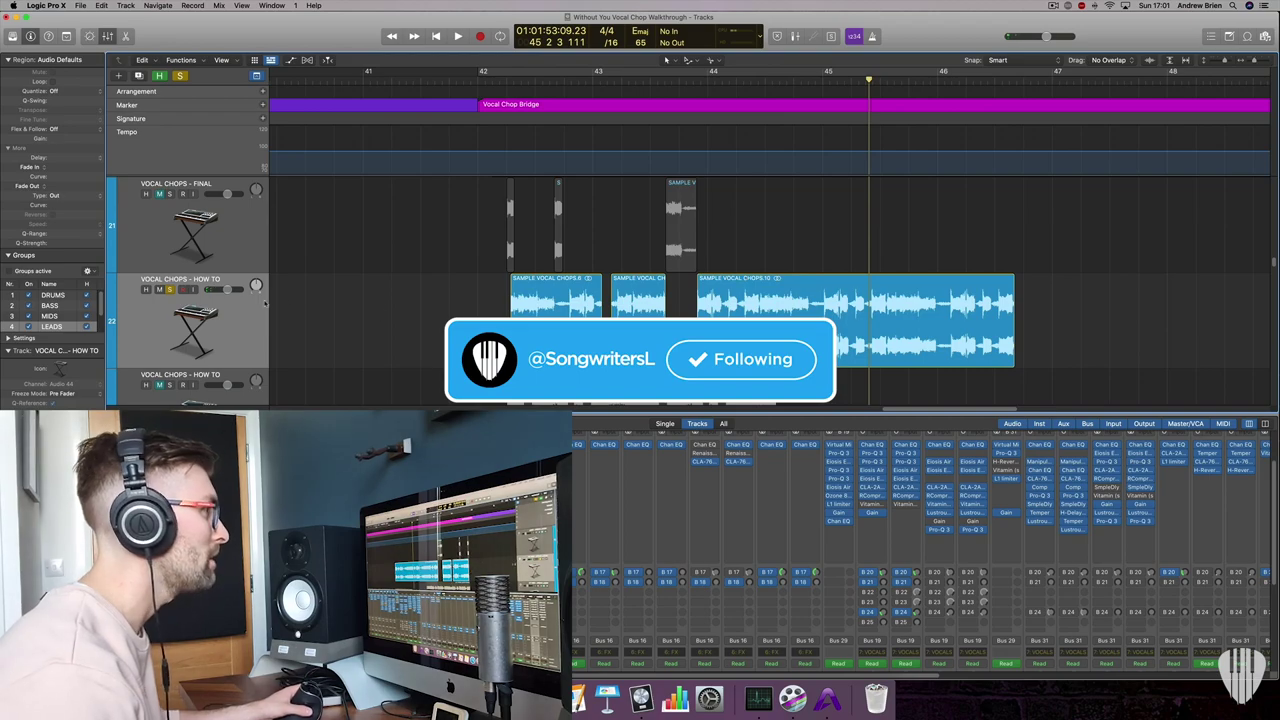
# Take the first VOCAL CHOPS - HOW TO track out of solo and mute it, and unmute and solo the second one.
pyautogui.click(159, 289)
pyautogui.scroll(-2, 214, 310)
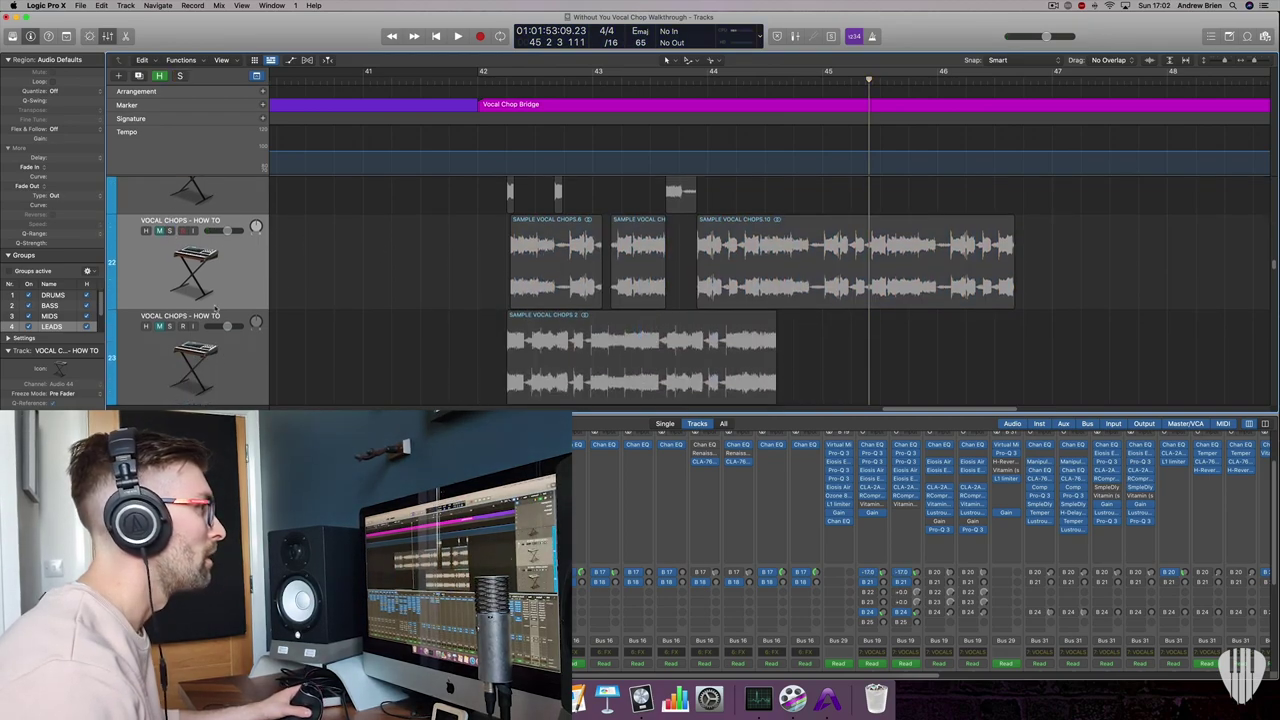
pyautogui.click(152, 328)
pyautogui.click(170, 326)
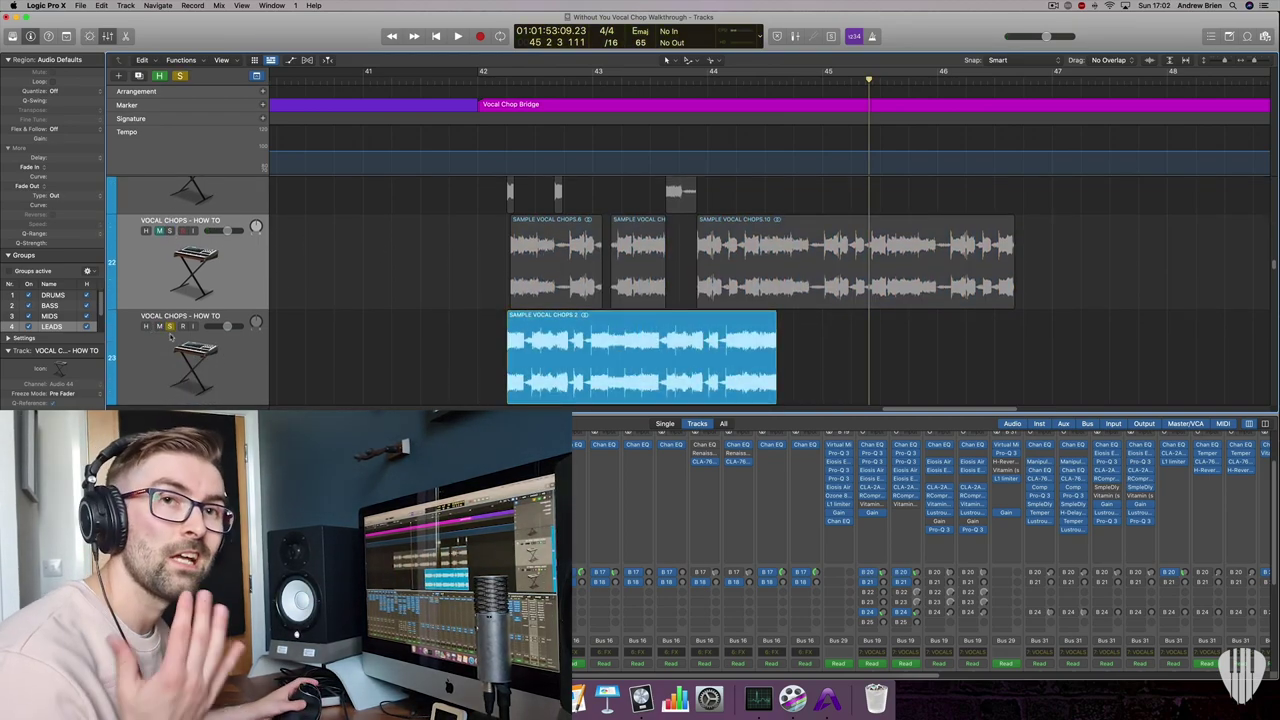
# Isolate a short chop starting just before bar 43 in the second HOW TO region and move it onto VOCAL CHOPS - FINAL.
pyautogui.press('z')
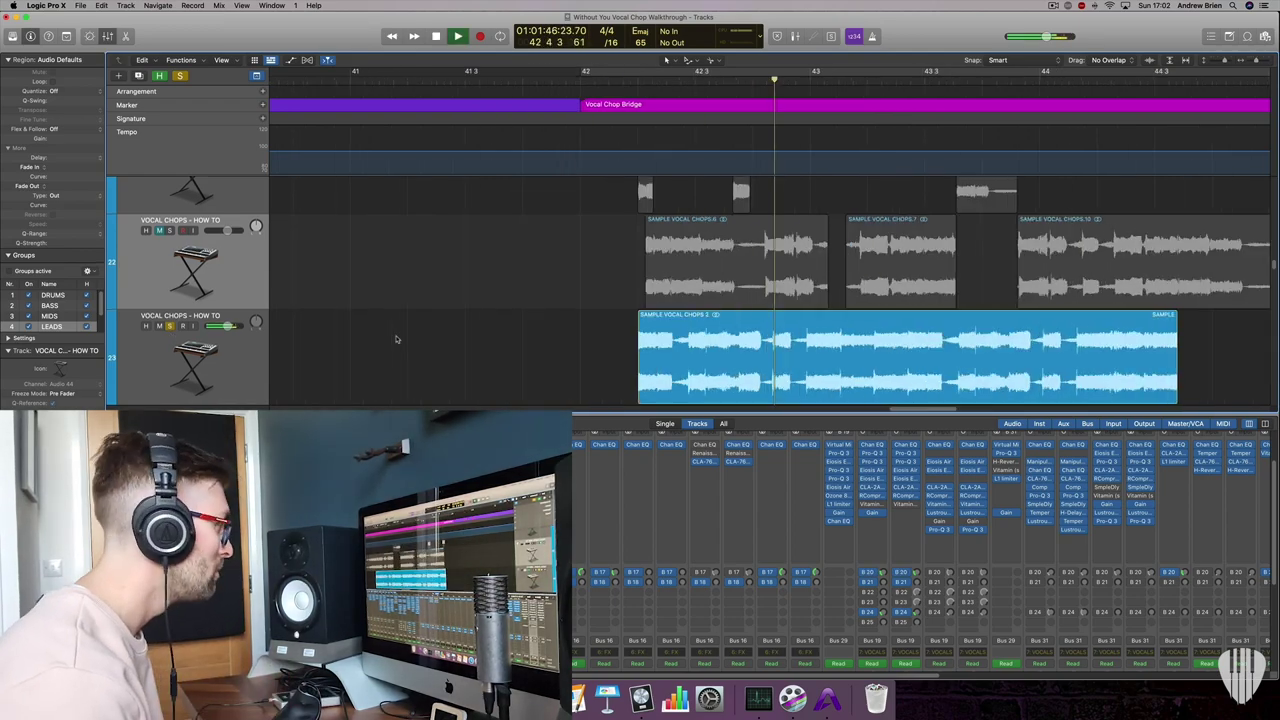
pyautogui.click(800, 372)
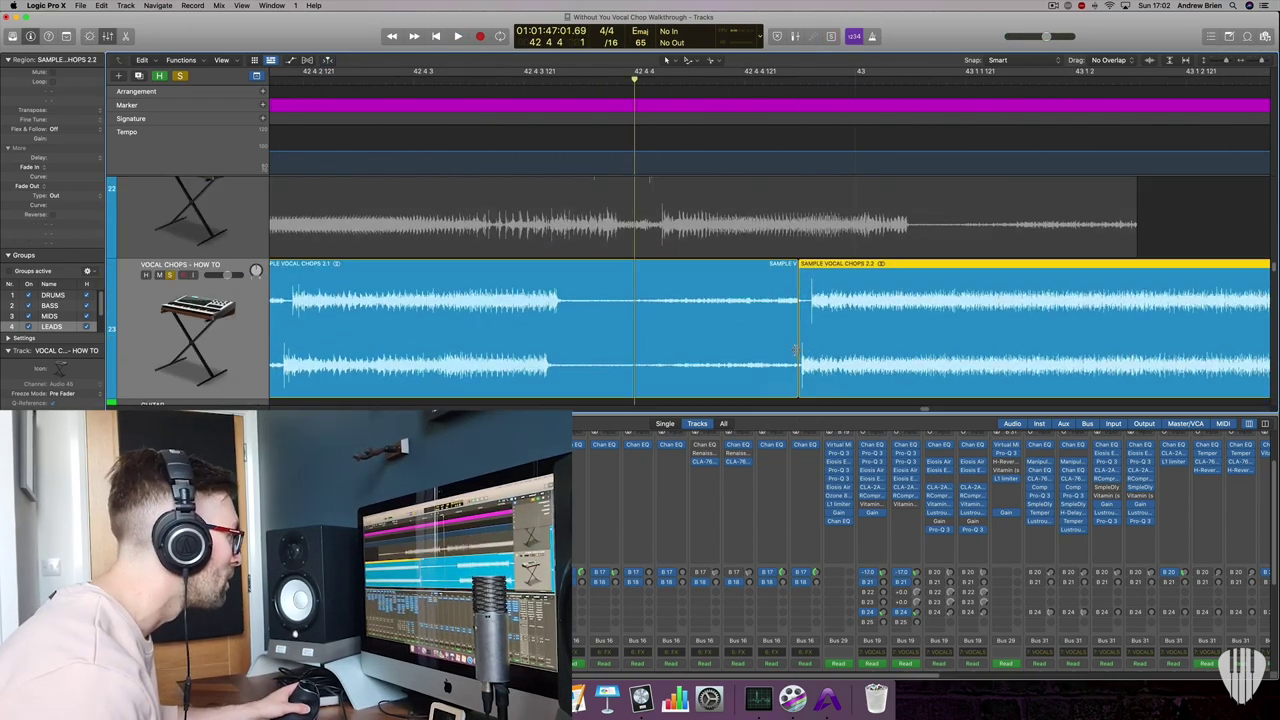
pyautogui.scroll(-3, 800, 372)
pyautogui.click(742, 361)
pyautogui.scroll(-3, 690, 368)
pyautogui.click(647, 374)
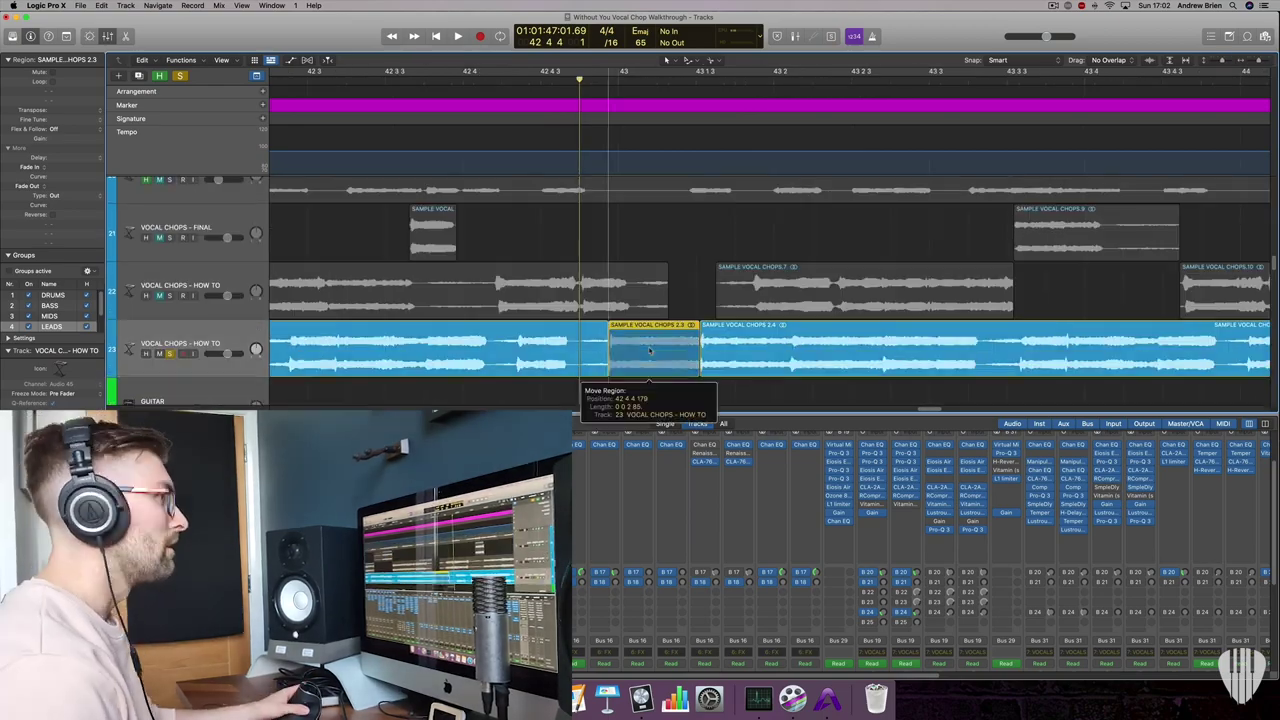
pyautogui.press('BackSpace')
pyautogui.scroll(-4, 663, 360)
# Split the second HOW TO region at the 44 1 3 135 transient and at 44 2 2, moving the isolated chop onto VOCAL CHOPS - FINAL.
pyautogui.press('space')
pyautogui.scroll(5, 940, 220)
pyautogui.scroll(3, 952, 236)
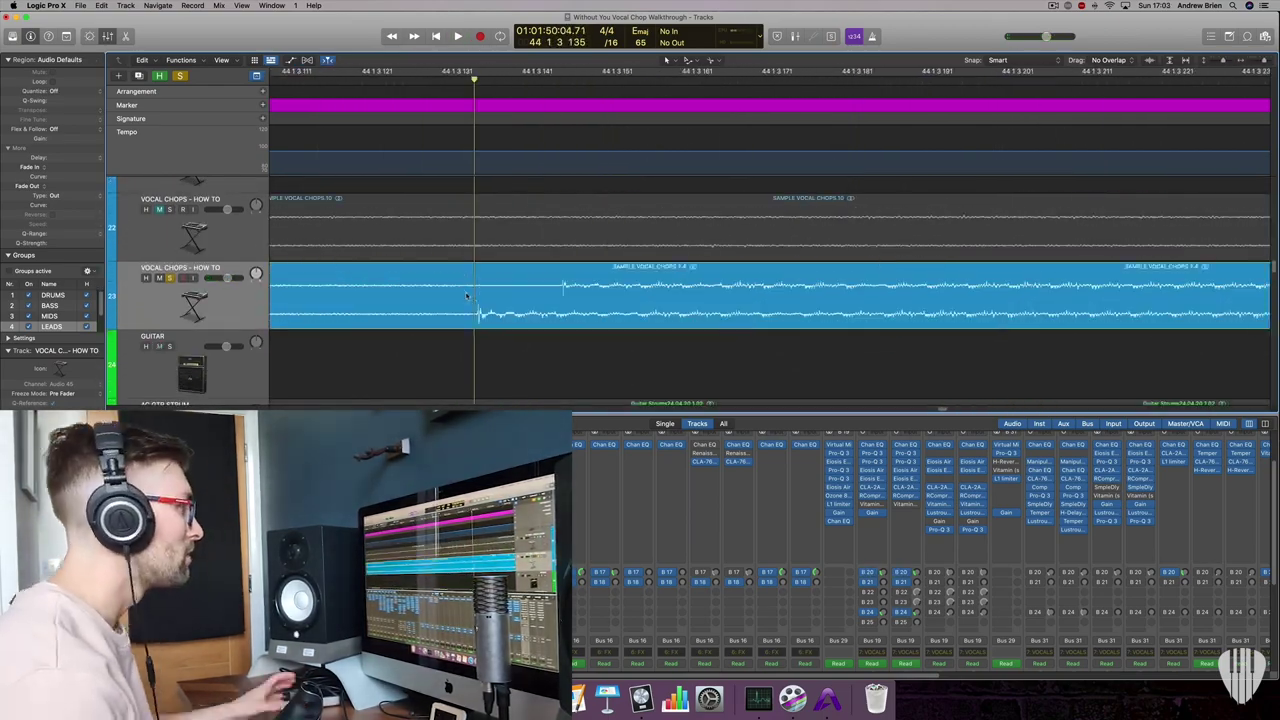
pyautogui.click(480, 309)
pyautogui.press('space')
pyautogui.scroll(4, 591, 330)
pyautogui.press('z')
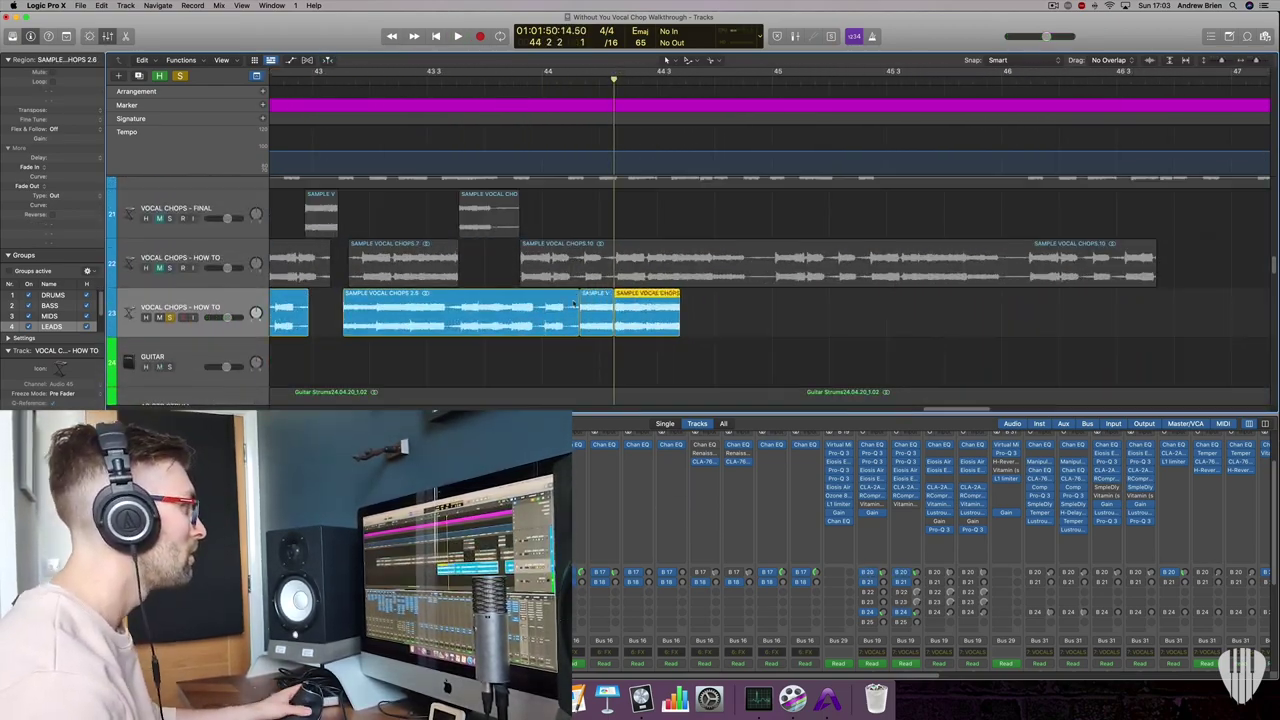
pyautogui.press('space')
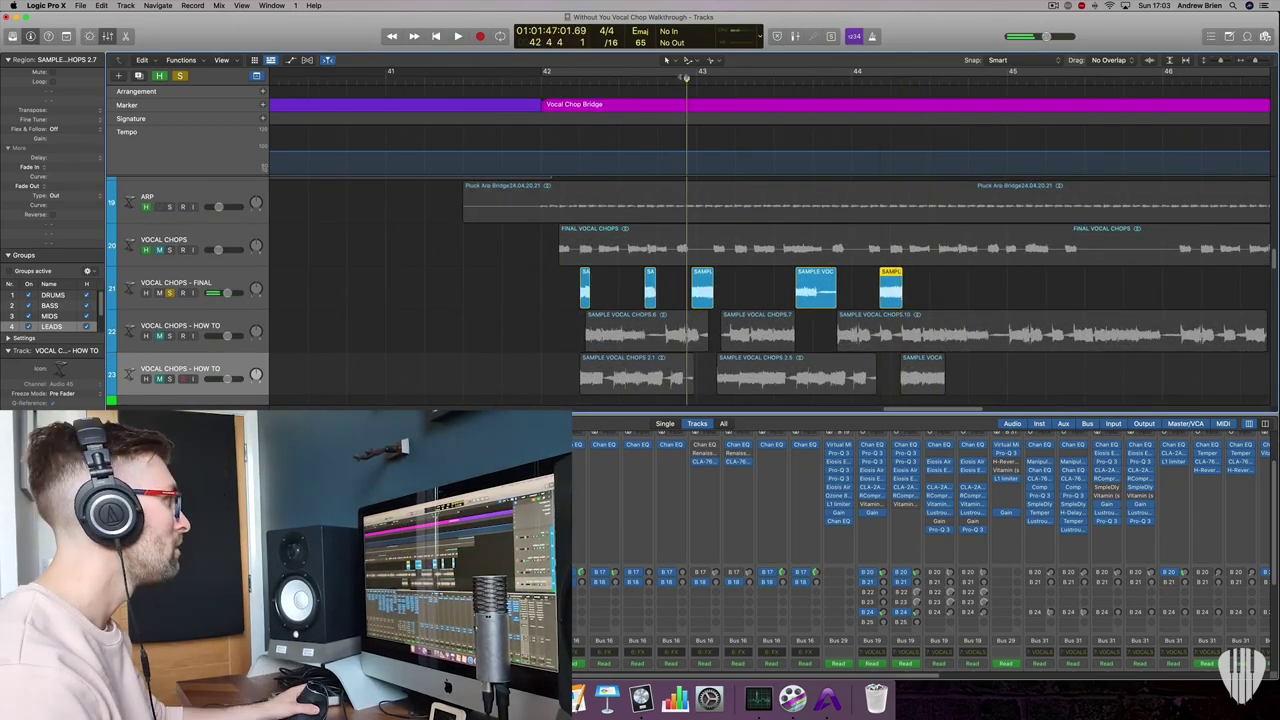
# Delete the chop near 44 1 from VOCAL CHOPS - FINAL and place a new one cut from about 42 3 3 near 43 2.
pyautogui.press('BackSpace')
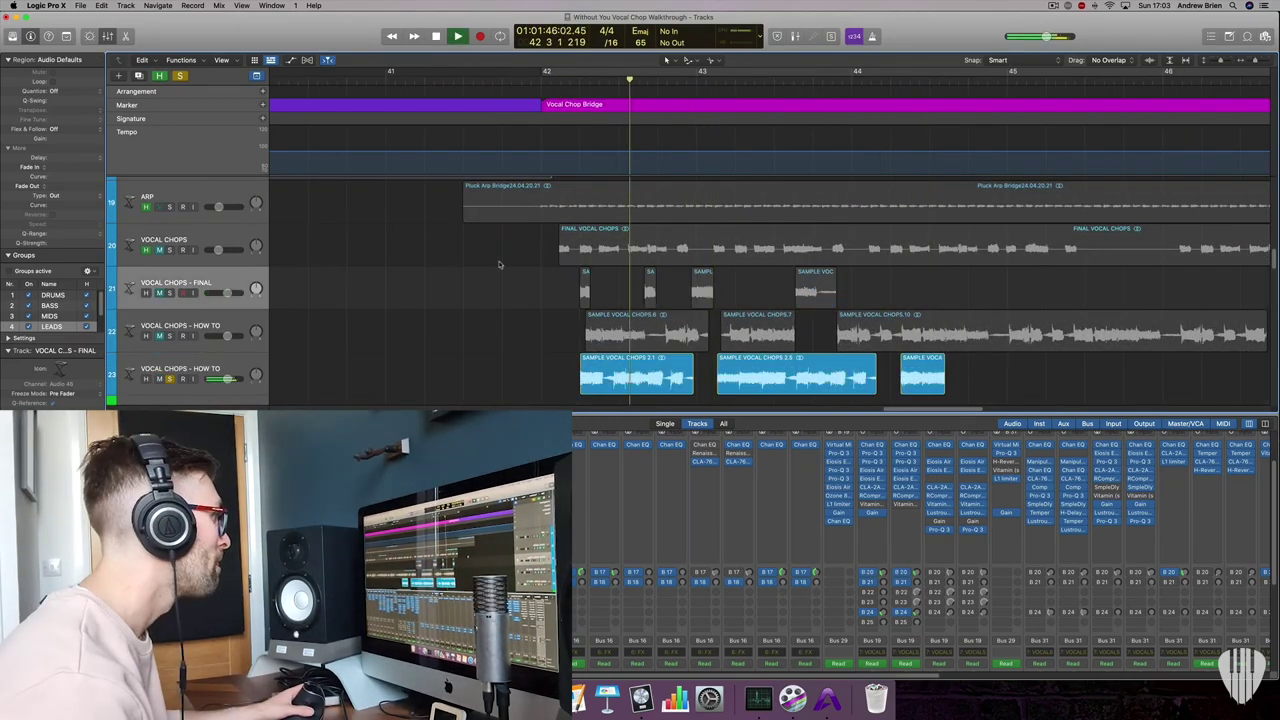
pyautogui.click(619, 80)
pyautogui.press('space')
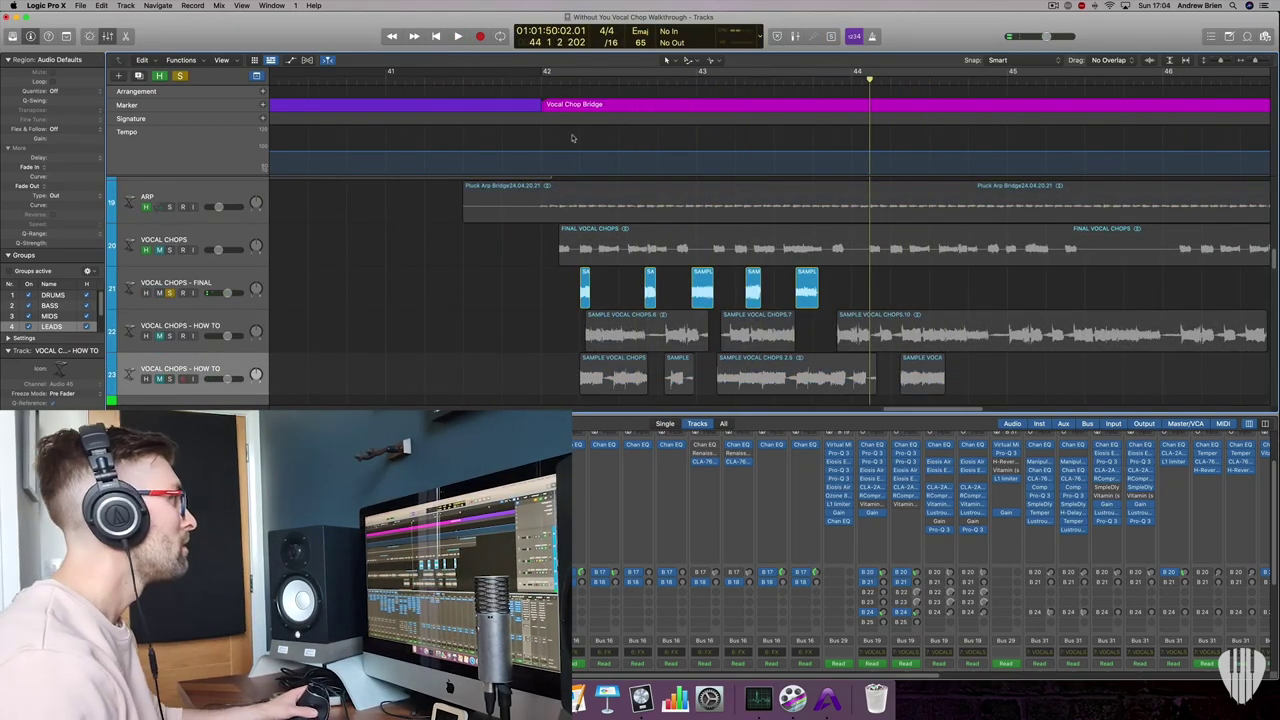
# Bring the five chops on VOCAL CHOPS - FINAL closer together so they run from about 42 2 to 43.
pyautogui.moveTo(585, 294); pyautogui.dragTo(605, 294)
pyautogui.moveTo(650, 294); pyautogui.dragTo(620, 294)
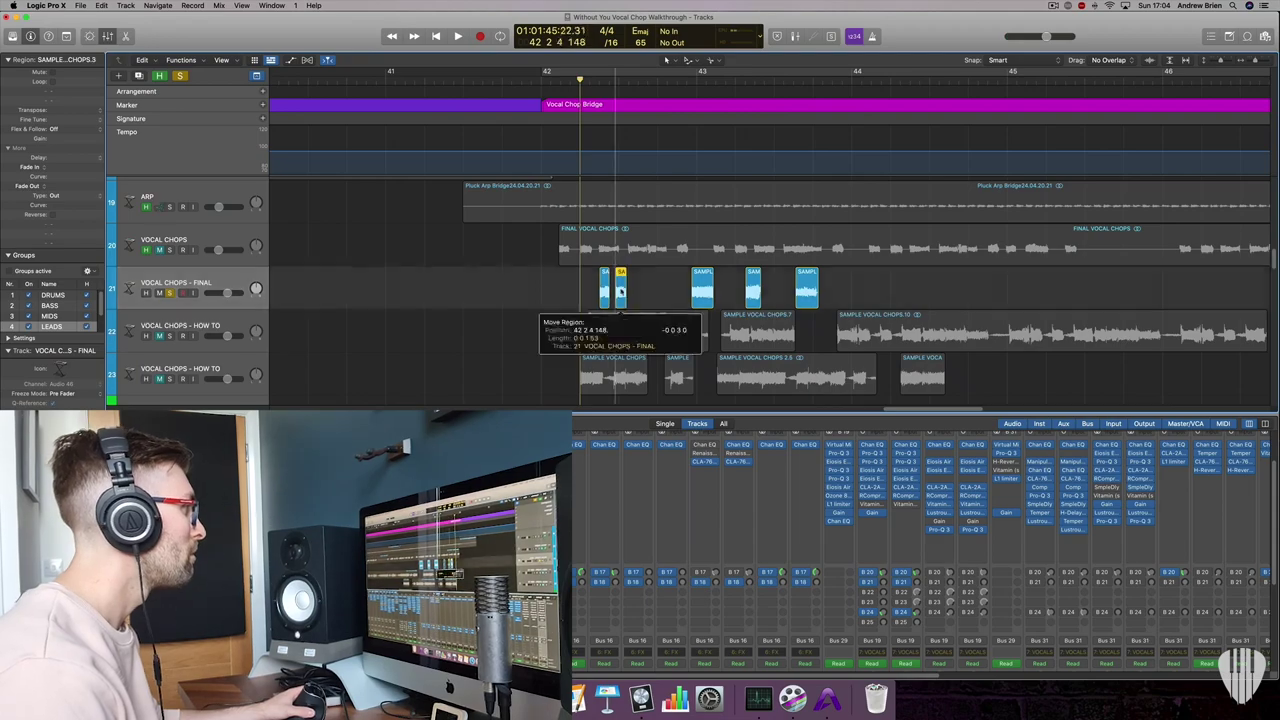
pyautogui.moveTo(702, 294); pyautogui.dragTo(648, 294)
pyautogui.moveTo(753, 294); pyautogui.dragTo(676, 294)
pyautogui.moveTo(807, 294); pyautogui.dragTo(711, 294)
pyautogui.press('super+Right')
pyautogui.press('space')
pyautogui.moveTo(873, 300); pyautogui.dragTo(851, 300)
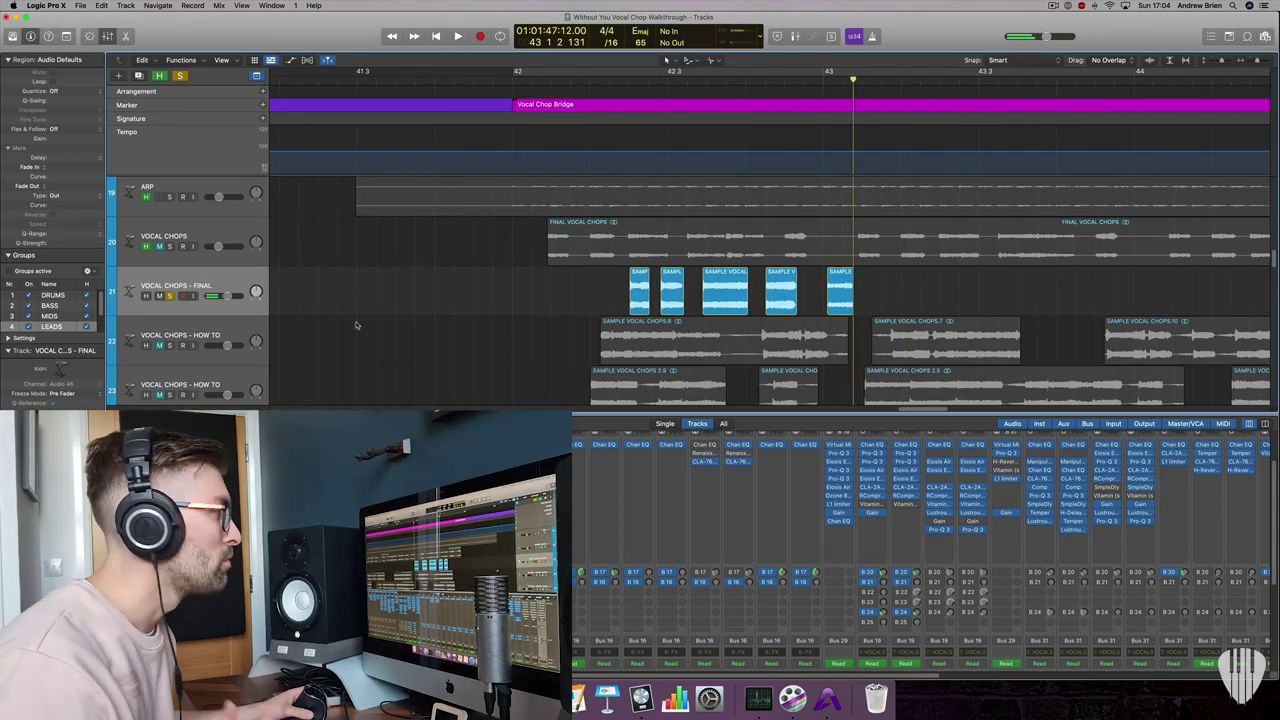
pyautogui.press('space')
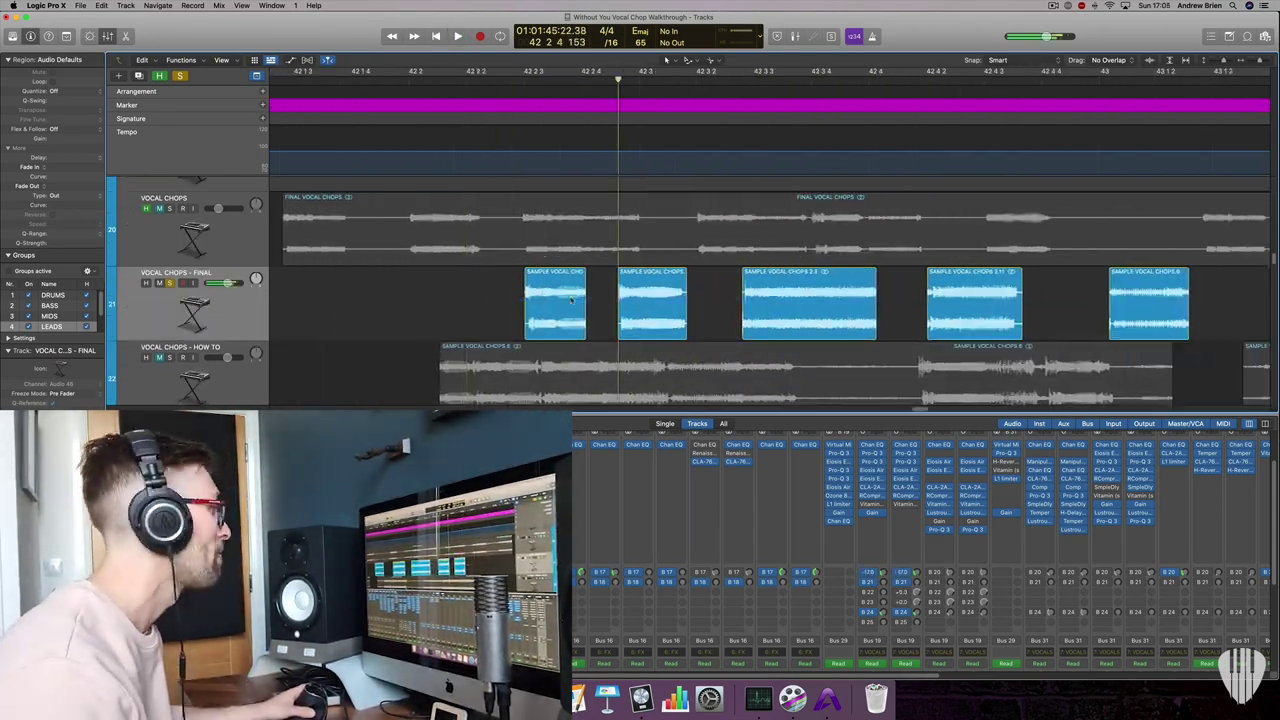
# Choose the Fade tool as the alternate tool for the chops on VOCAL CHOPS - FINAL.
pyautogui.click(176, 285)
pyautogui.click(688, 60)
pyautogui.click(728, 189)
pyautogui.click(463, 306)
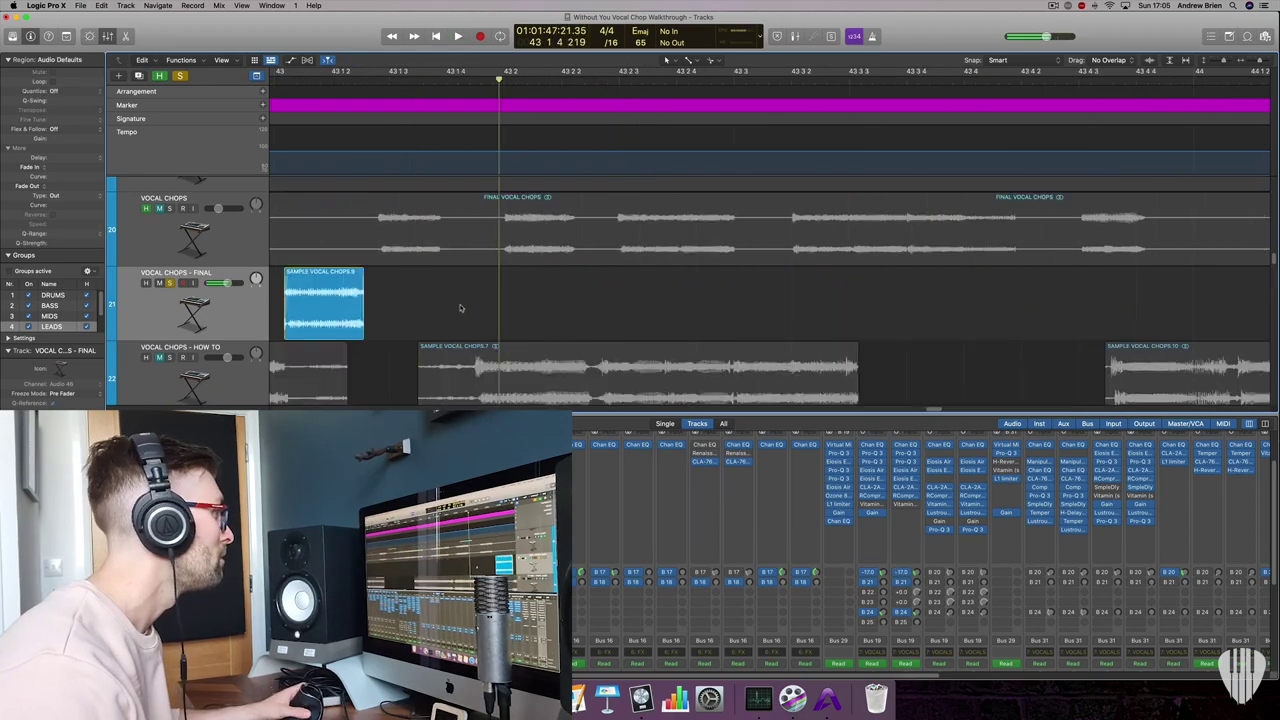
pyautogui.scroll(-3, 460, 261)
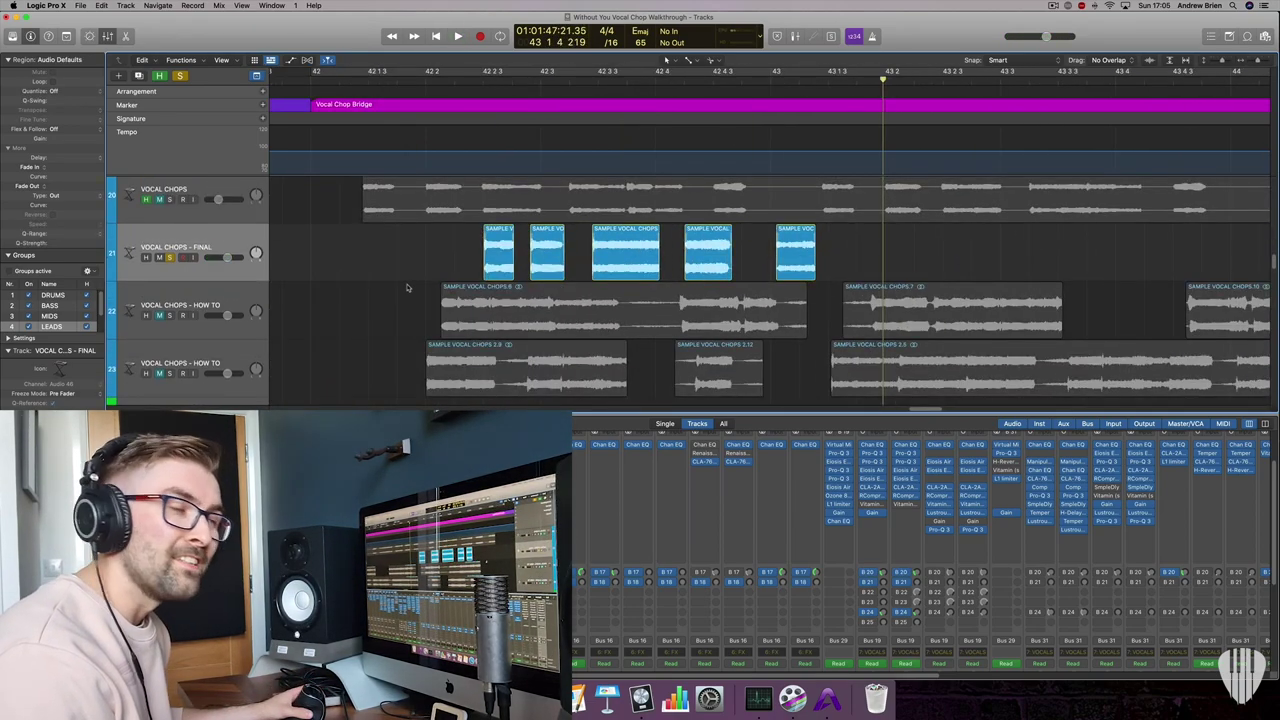
pyautogui.scroll(3, 407, 288)
pyautogui.hscroll(-3, 459, 265)
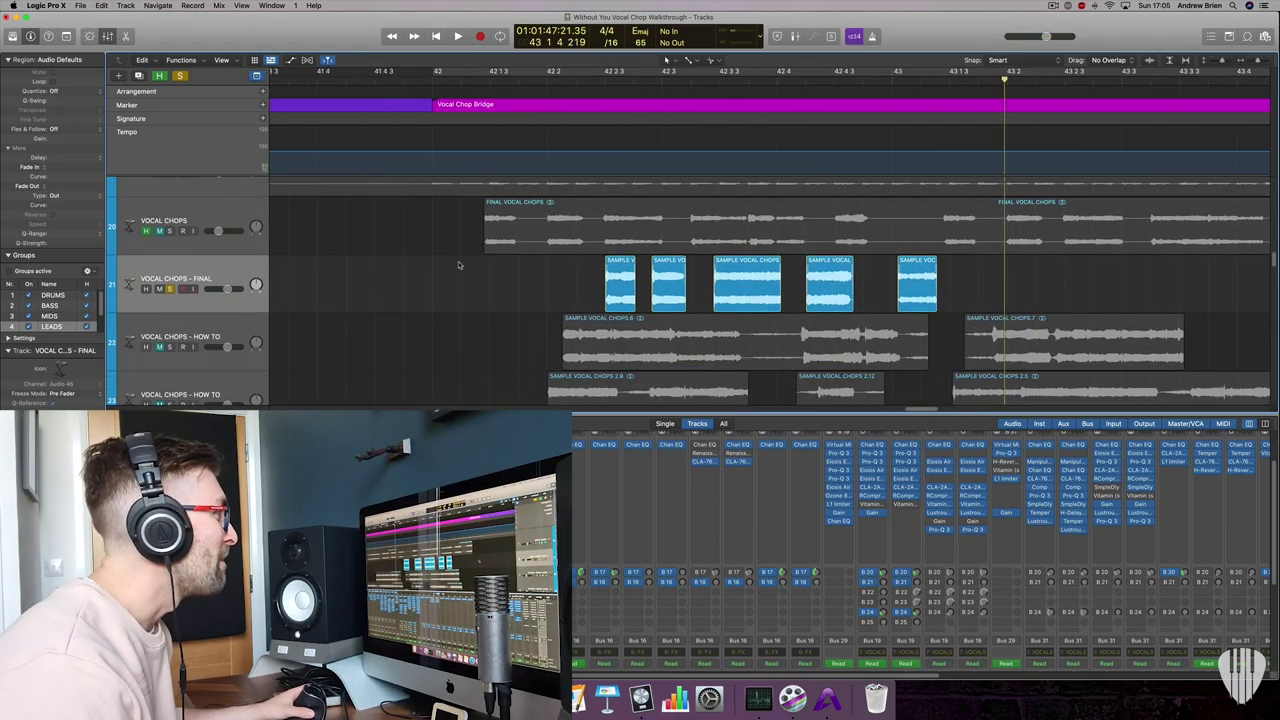
# Take VOCAL CHOPS - FINAL out of solo, unmute it and enable cycle playback from bar 42.
pyautogui.click(434, 79)
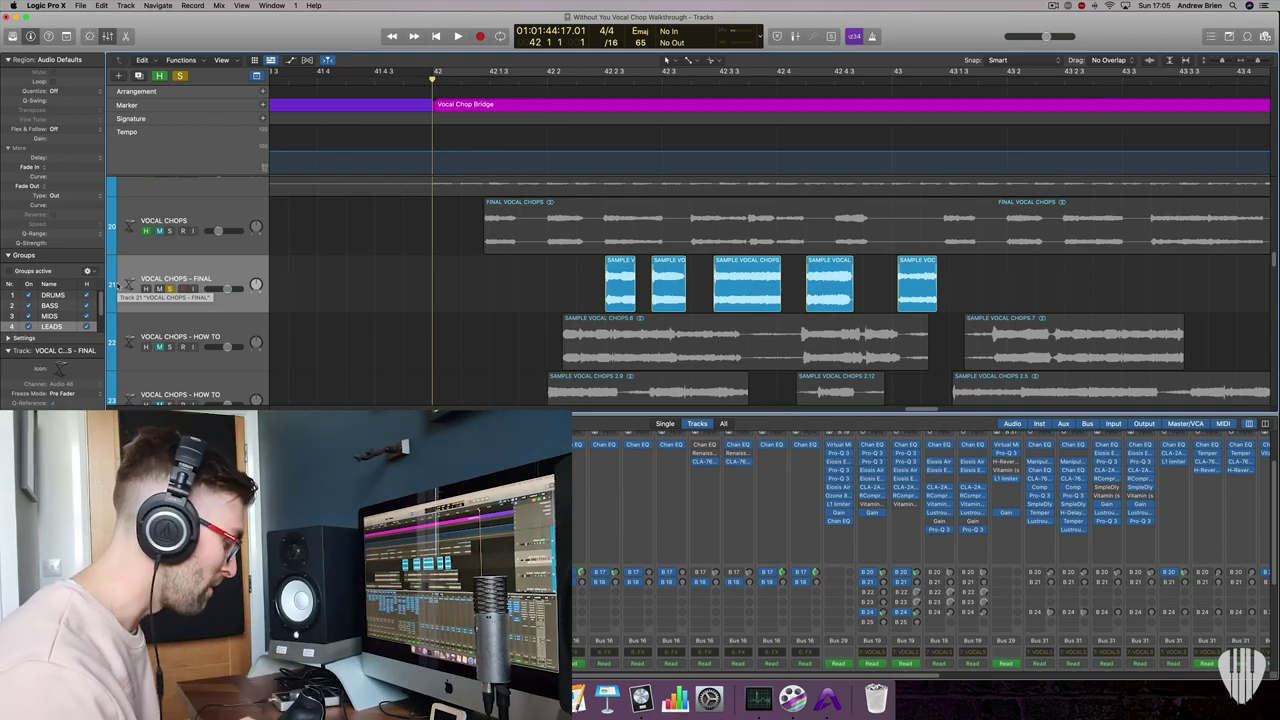
pyautogui.press('super+Left')
pyautogui.press('super+Left')
pyautogui.press('super+Left')
pyautogui.press('super+Up')
pyautogui.press('super+Up')
pyautogui.click(170, 289)
pyautogui.press('space')
pyautogui.press('c')
pyautogui.press('super+Right')
pyautogui.press('super+Right')
pyautogui.press('super+Right')
pyautogui.press('super+Down')
pyautogui.press('super+Down')
pyautogui.press('space')
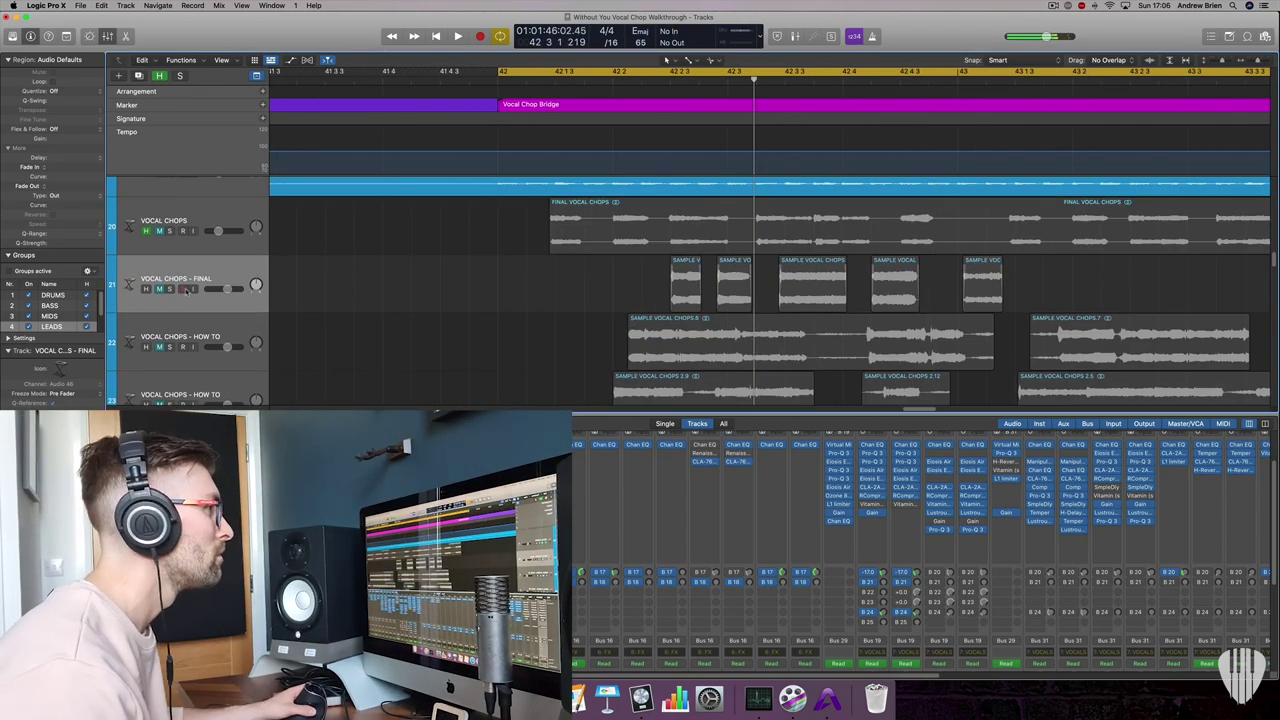
pyautogui.click(159, 289)
pyautogui.scroll(1, 686, 290)
# Move the first two chops to just before 42 1 3 and to 42 2, transposing them -7 and +5.
pyautogui.press('space')
pyautogui.moveTo(686, 307); pyautogui.dragTo(572, 307)
pyautogui.moveTo(734, 307); pyautogui.dragTo(631, 307)
pyautogui.moveTo(572, 307); pyautogui.dragTo(564, 307)
pyautogui.press('space')
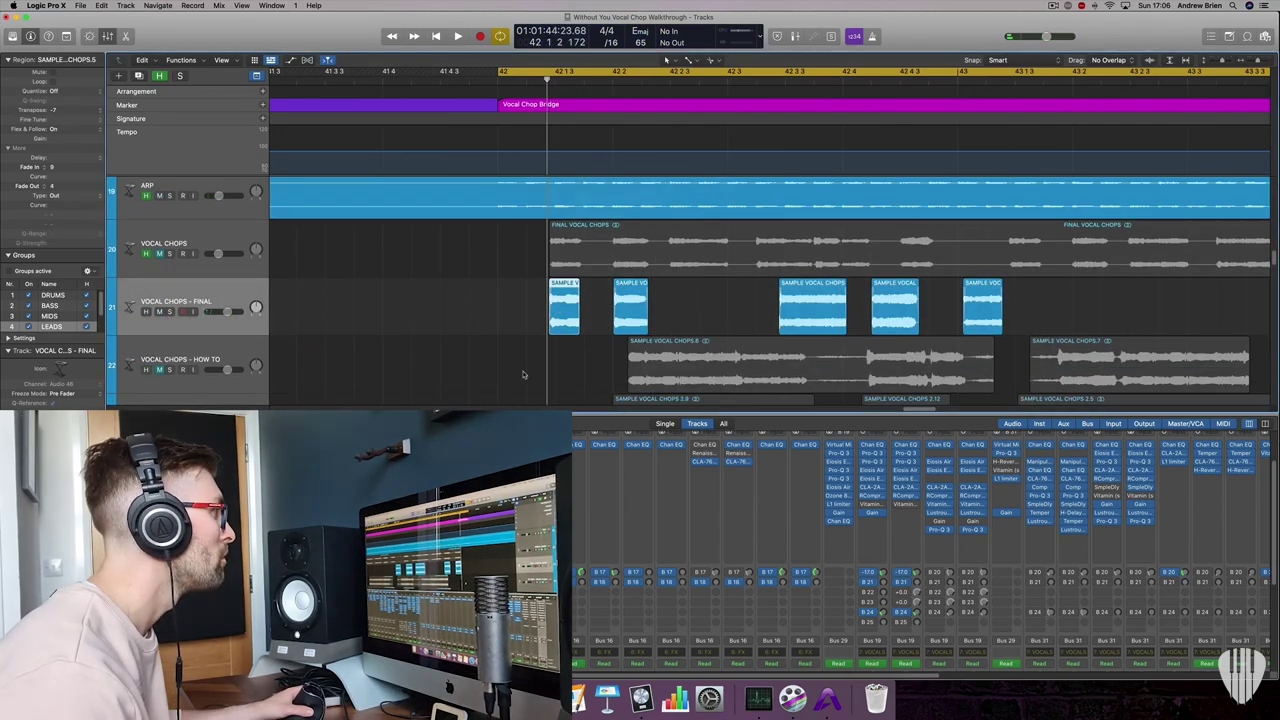
pyautogui.press('space')
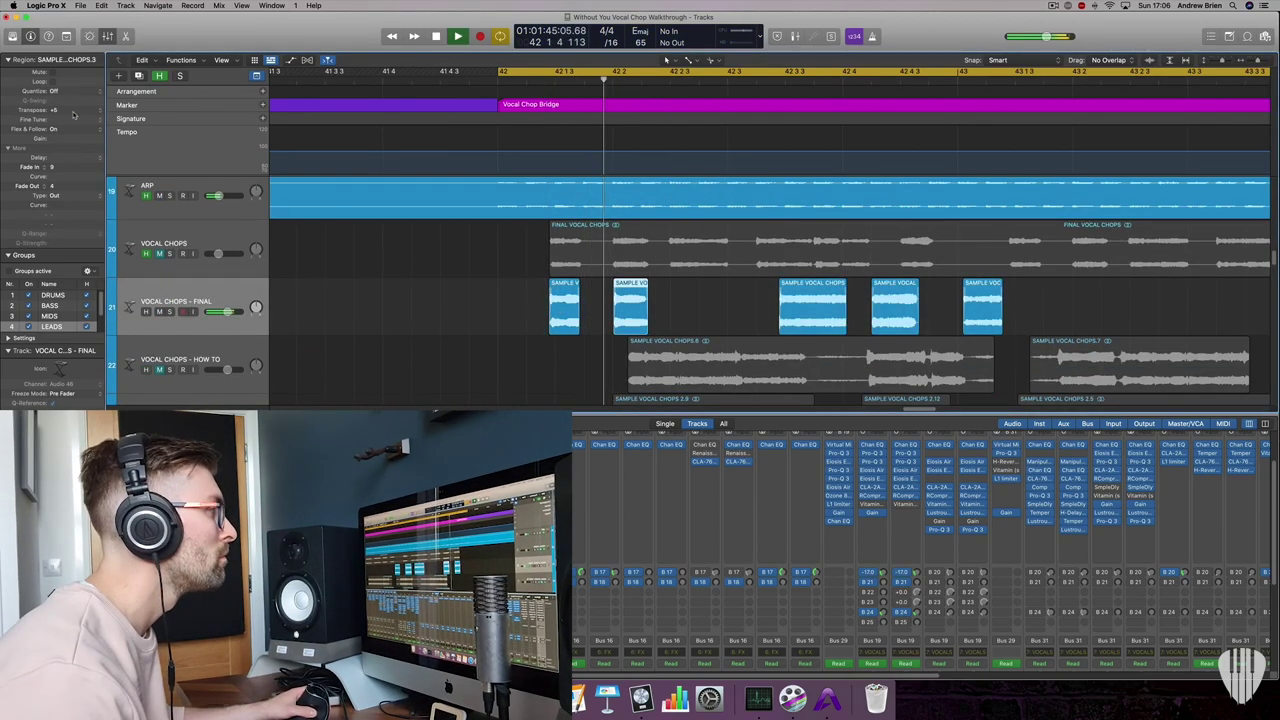
# Move the third chop to about 42 2 3 and arrange five shorter chops after it, ending around bar 43.
pyautogui.moveTo(815, 307)
pyautogui.mouseDown()
pyautogui.moveTo(703, 307)
pyautogui.moveTo(791, 306)
pyautogui.mouseUp()
pyautogui.moveTo(822, 320)
pyautogui.mouseDown()
pyautogui.moveTo(785, 320)
pyautogui.moveTo(805, 307)
pyautogui.mouseUp()
pyautogui.press('space')
pyautogui.press('space')
pyautogui.moveTo(672, 307)
pyautogui.mouseDown()
pyautogui.moveTo(623, 307)
pyautogui.moveTo(672, 307)
pyautogui.mouseUp()
pyautogui.moveTo(759, 307); pyautogui.dragTo(730, 307)
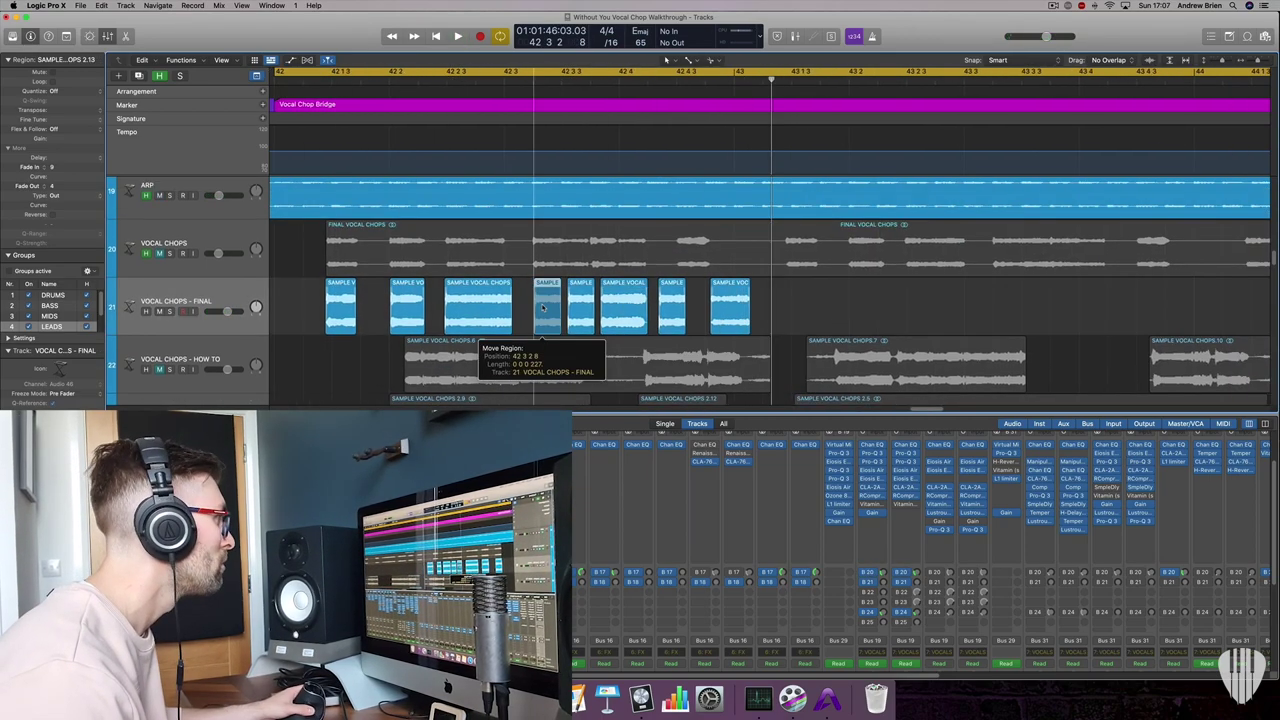
# Shift the last five chops on VOCAL CHOPS - FINAL earlier to close the gaps between them, and play the result.
pyautogui.moveTo(543, 308); pyautogui.dragTo(539, 308)
pyautogui.moveTo(580, 308); pyautogui.dragTo(572, 308)
pyautogui.moveTo(623, 308); pyautogui.dragTo(613, 308)
pyautogui.moveTo(672, 308)
pyautogui.mouseDown()
pyautogui.moveTo(659, 308)
pyautogui.moveTo(696, 308)
pyautogui.mouseUp()
pyautogui.press('space')
pyautogui.press('space')
pyautogui.click(247, 290)
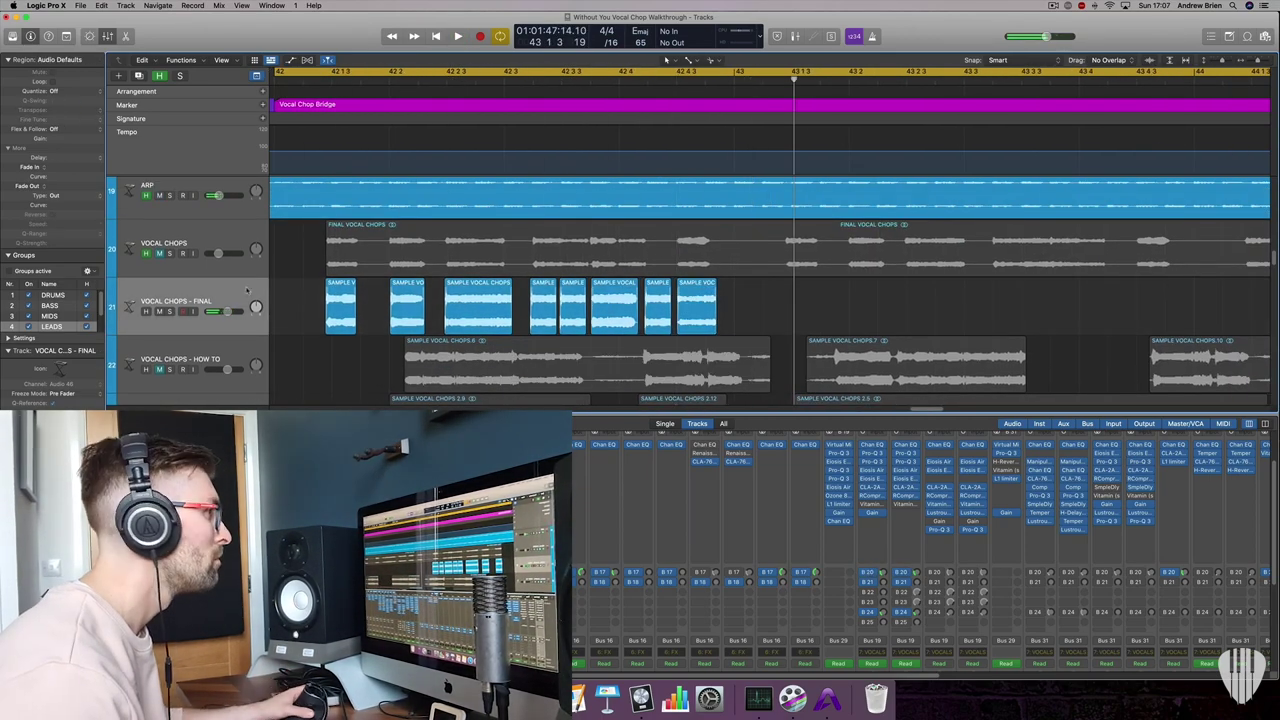
# Solo VOCAL CHOPS - FINAL, loop from just after 42 3 to just after 43, and shorten the end of the last chop.
pyautogui.moveTo(526, 72); pyautogui.dragTo(761, 72)
pyautogui.press('s')
pyautogui.click(696, 307)
pyautogui.press('space')
pyautogui.moveTo(714, 325); pyautogui.dragTo(704, 325)
pyautogui.click(728, 308)
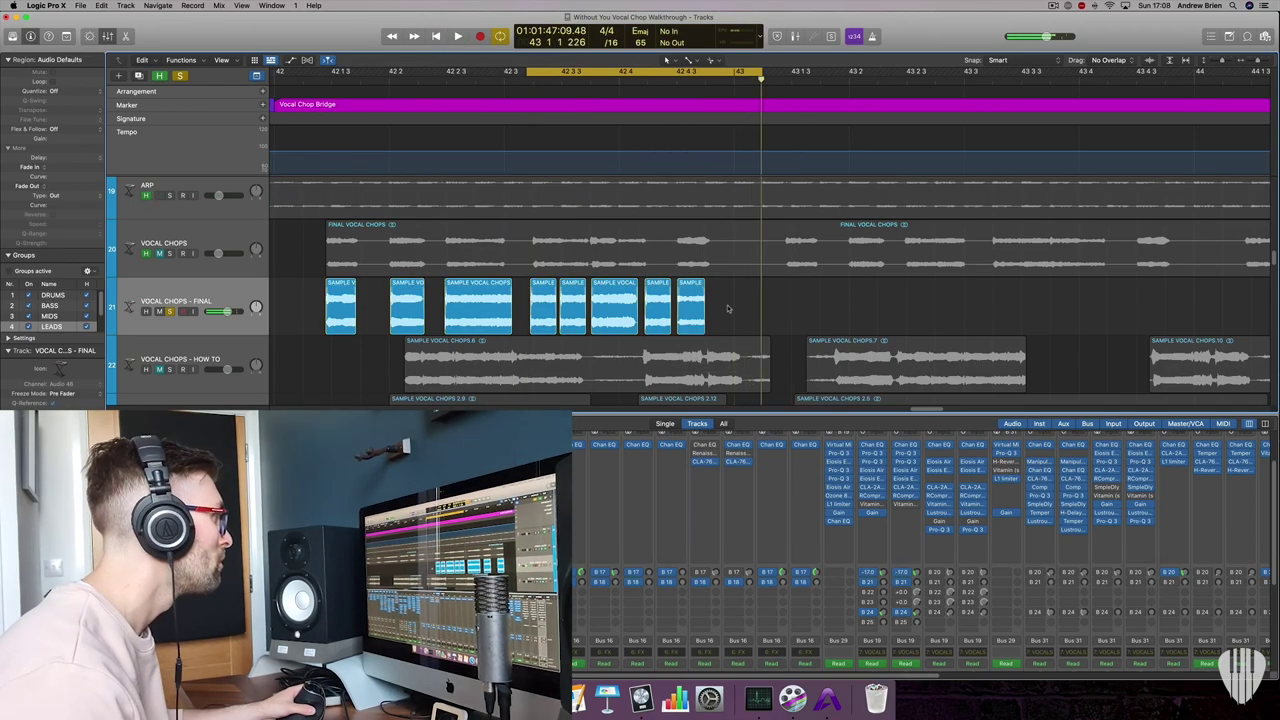
# Turn off cycle mode and copy the first chop on VOCAL CHOPS - FINAL to just before 43 1 3.
pyautogui.press('c')
pyautogui.click(478, 307)
pyautogui.keyDown('alt'); pyautogui.moveTo(341, 307); pyautogui.dragTo(801, 307); pyautogui.keyUp('alt')
pyautogui.press('space')
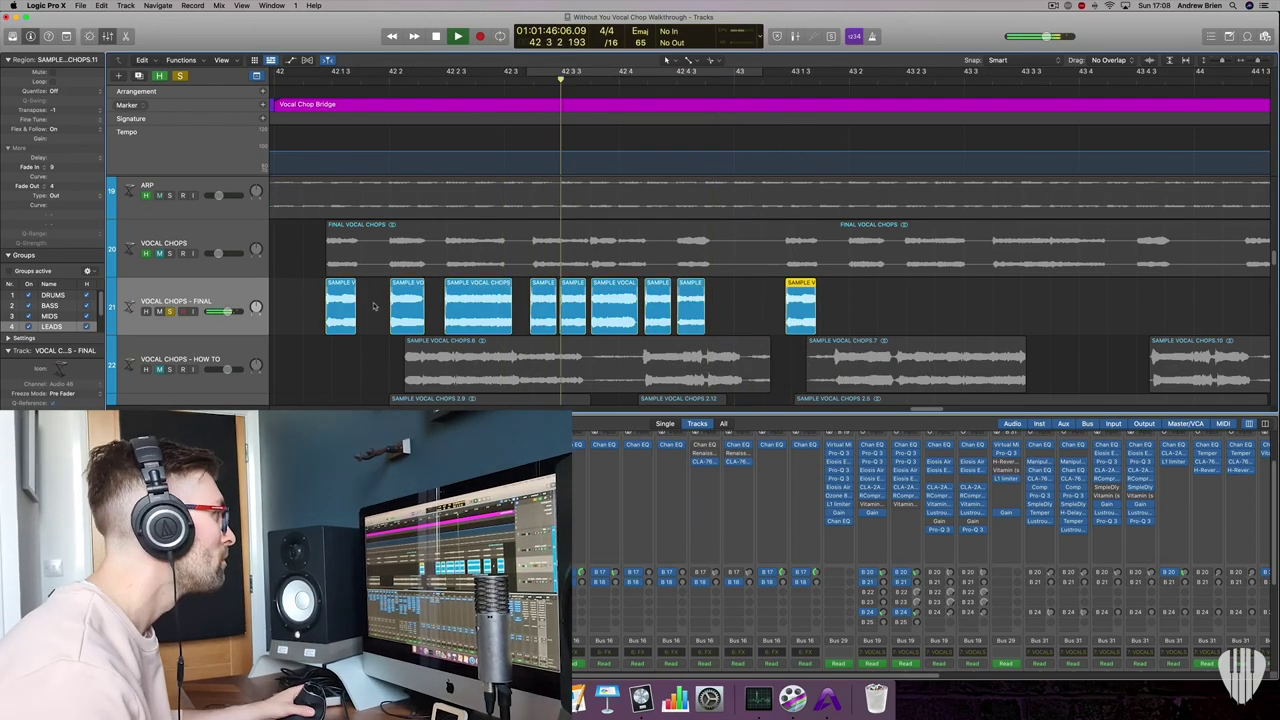
# Set the cycle range from bar 42 to 43 2 and even out the short chops from about 42 3 2 onward.
pyautogui.moveTo(849, 71); pyautogui.dragTo(275, 71)
pyautogui.press('super+Right')
pyautogui.press('super+Right')
pyautogui.press('super+Down')
pyautogui.press('space')
pyautogui.moveTo(448, 322); pyautogui.dragTo(446, 322)
pyautogui.moveTo(476, 322); pyautogui.dragTo(507, 322)
pyautogui.hscroll(-3, 507, 322)
pyautogui.press('space')
pyautogui.press('space')
# Move the copied chop earlier to about 42 4 3, directly behind the preceding chop.
pyautogui.moveTo(788, 329); pyautogui.dragTo(728, 325)
pyautogui.press('space')
pyautogui.press('super+Left')
pyautogui.press('super+Left')
pyautogui.press('super+Up')
pyautogui.press('super+Right')
pyautogui.press('super+Right')
pyautogui.press('space')
pyautogui.moveTo(1009, 325); pyautogui.dragTo(792, 325)
# Listen to the soloed chop sequence on VOCAL CHOPS - FINAL over the cycle range.
pyautogui.press('space')
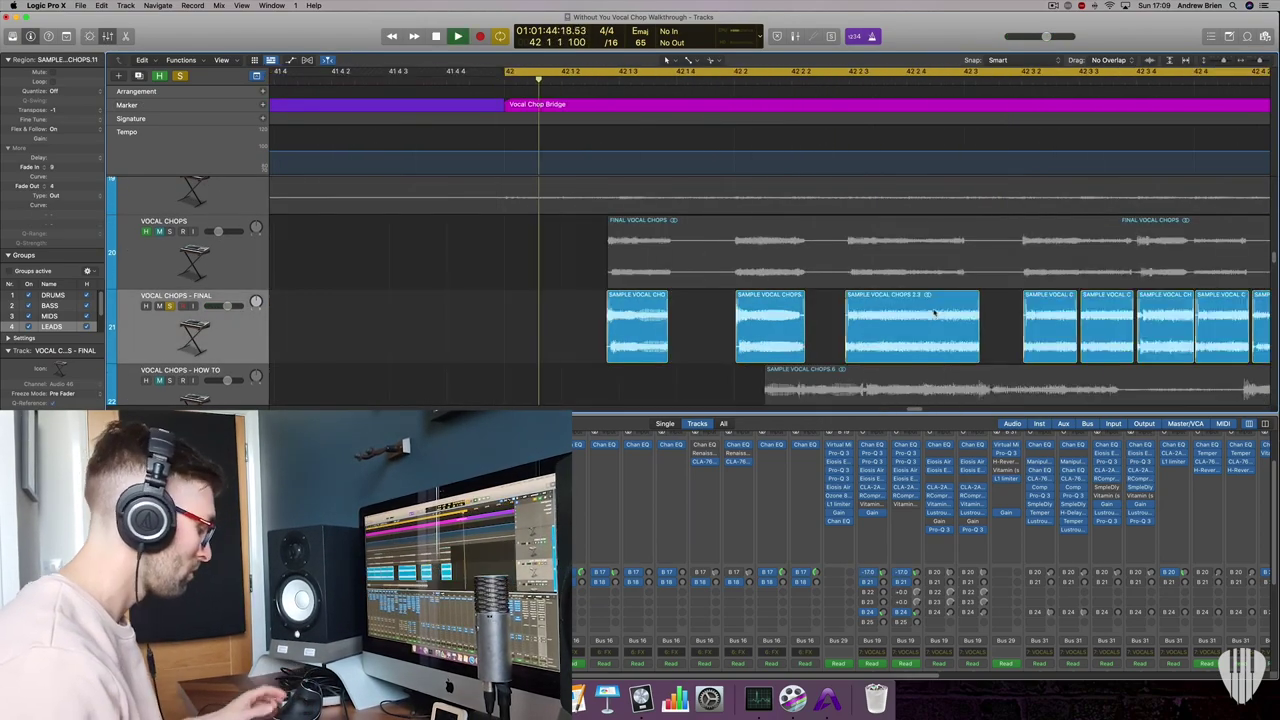
pyautogui.press('super+Left')
pyautogui.press('super+Left')
pyautogui.press('super+Up')
pyautogui.press('super+Left')
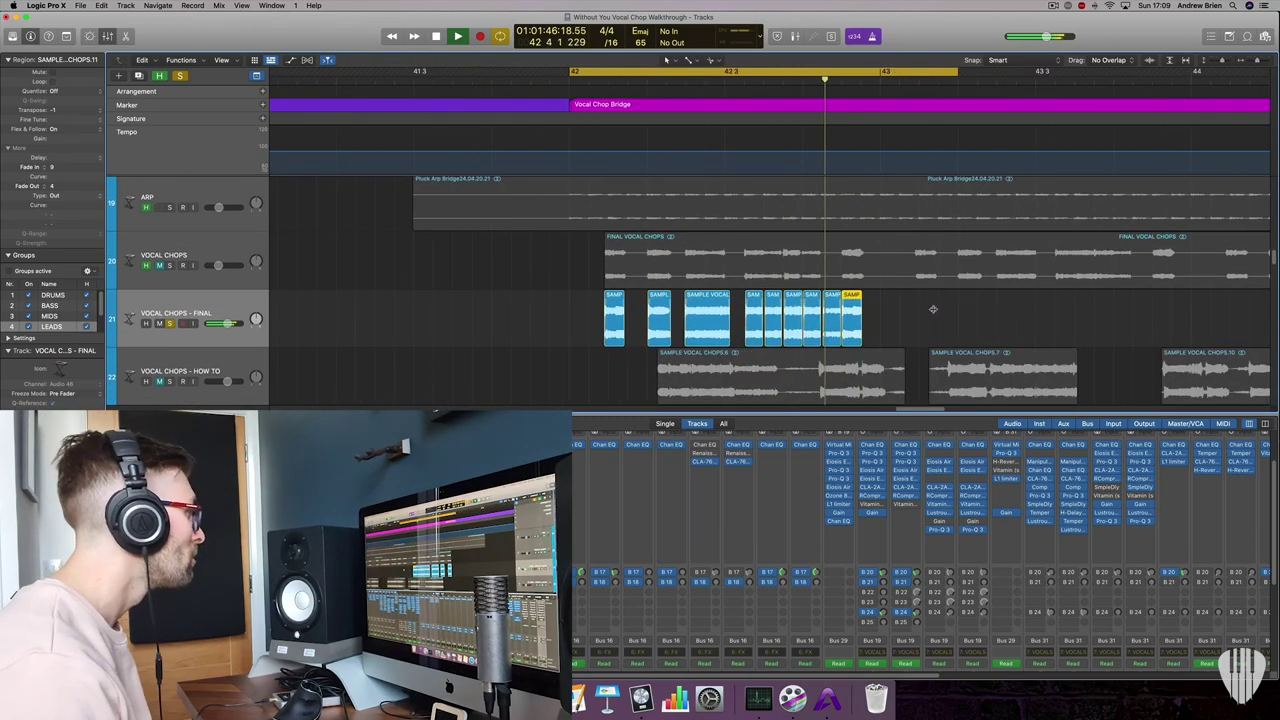
pyautogui.press('super+Right')
pyautogui.press('super+Up')
pyautogui.press('space')
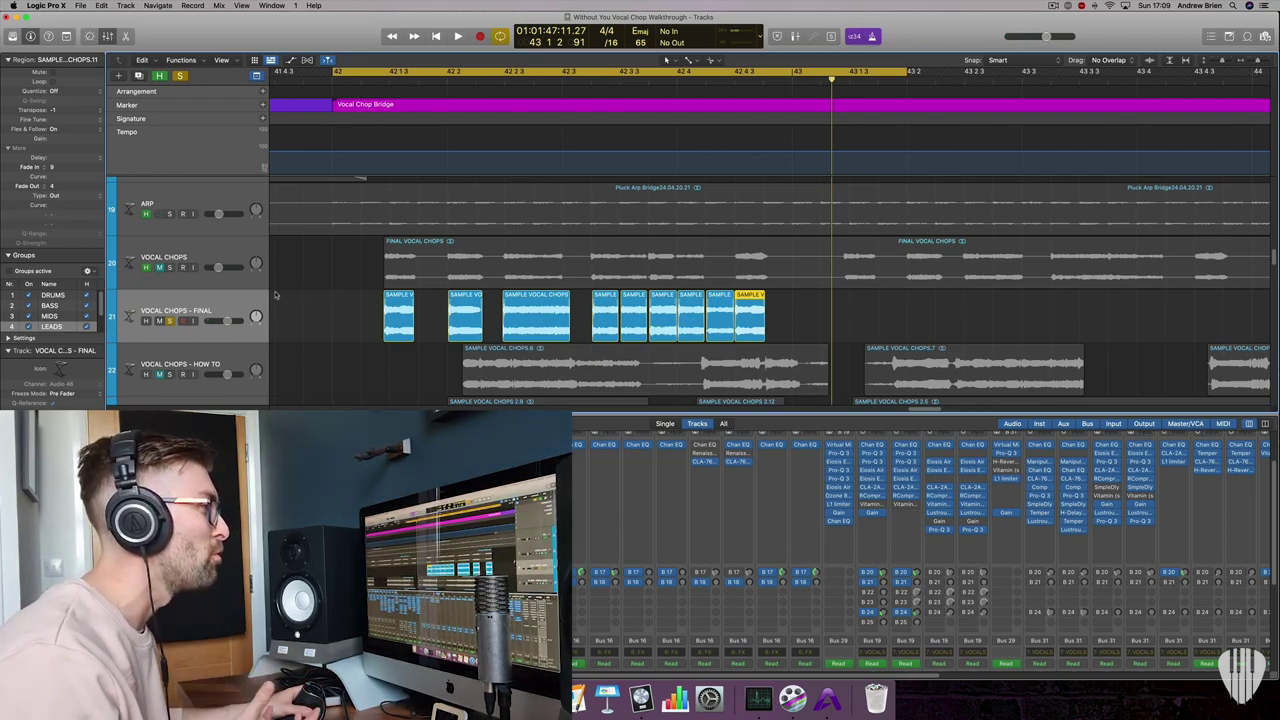
# Take VOCAL CHOPS - FINAL out of solo and play the chop sequence together with the other tracks.
pyautogui.click(322, 312)
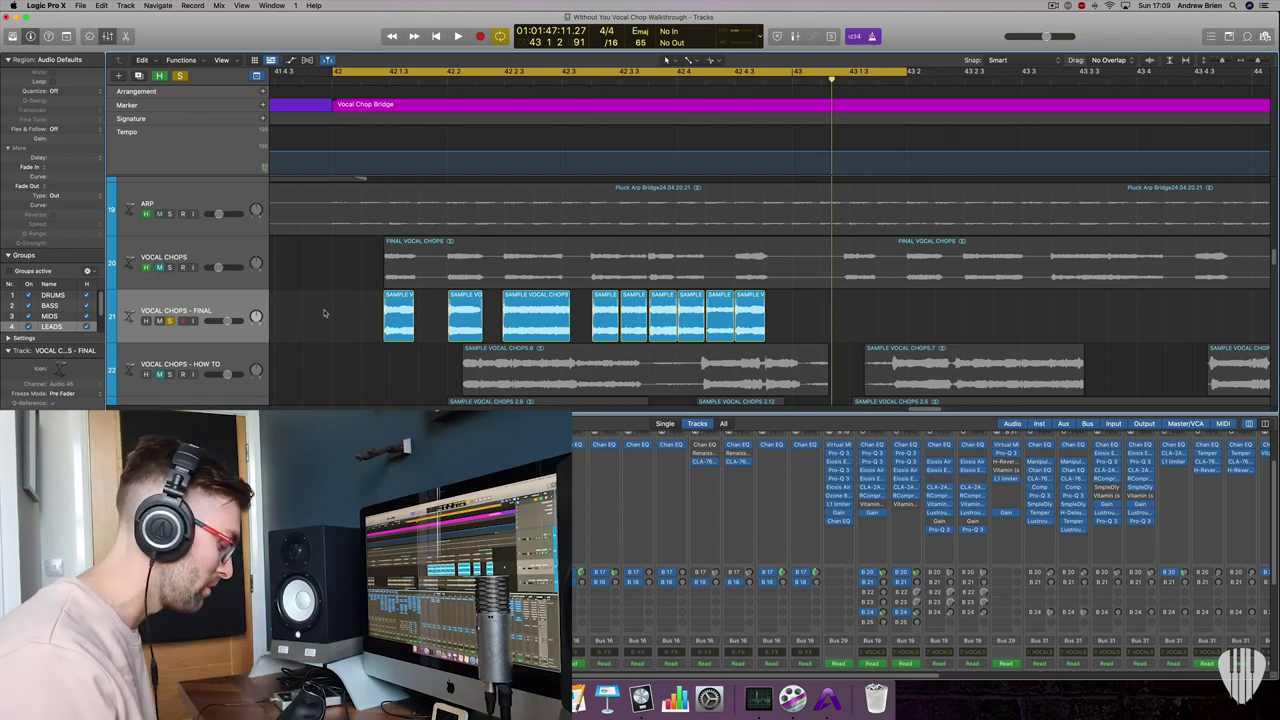
pyautogui.press('super+Left')
pyautogui.press('super+Up')
pyautogui.press('super+Up')
pyautogui.press('super+Up')
pyautogui.press('super+Up')
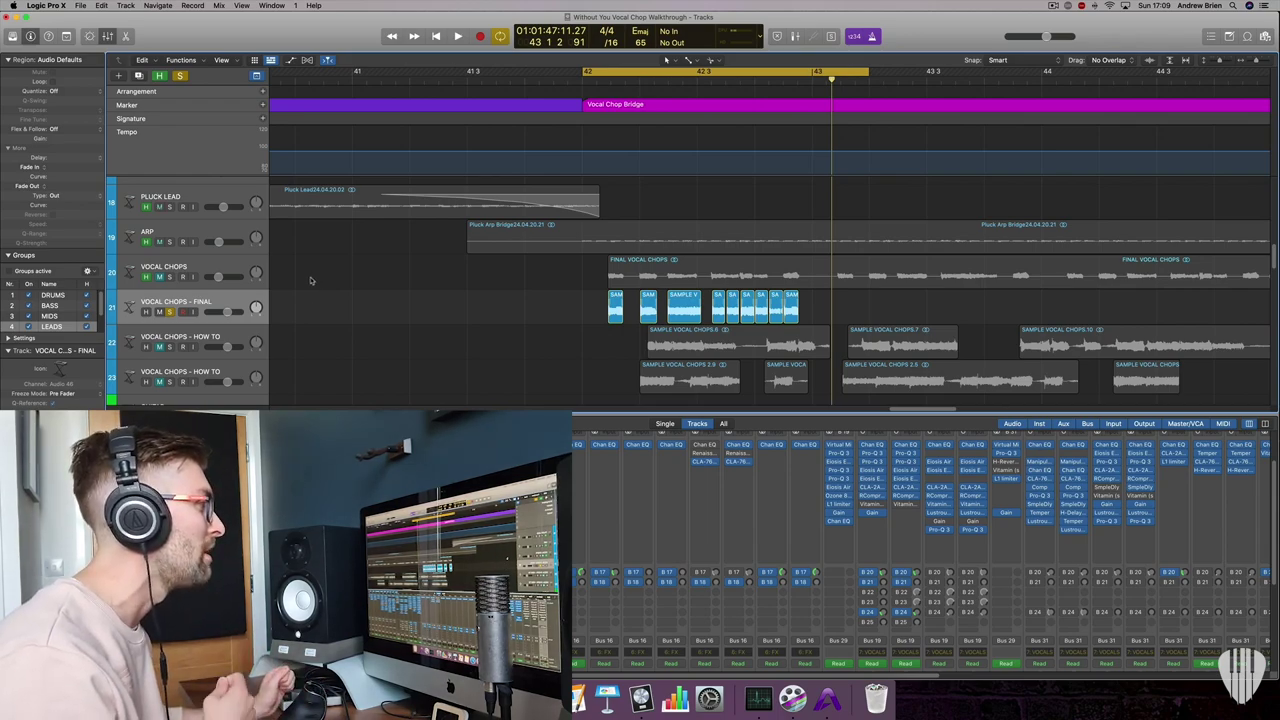
pyautogui.click(169, 312)
pyautogui.press('space')
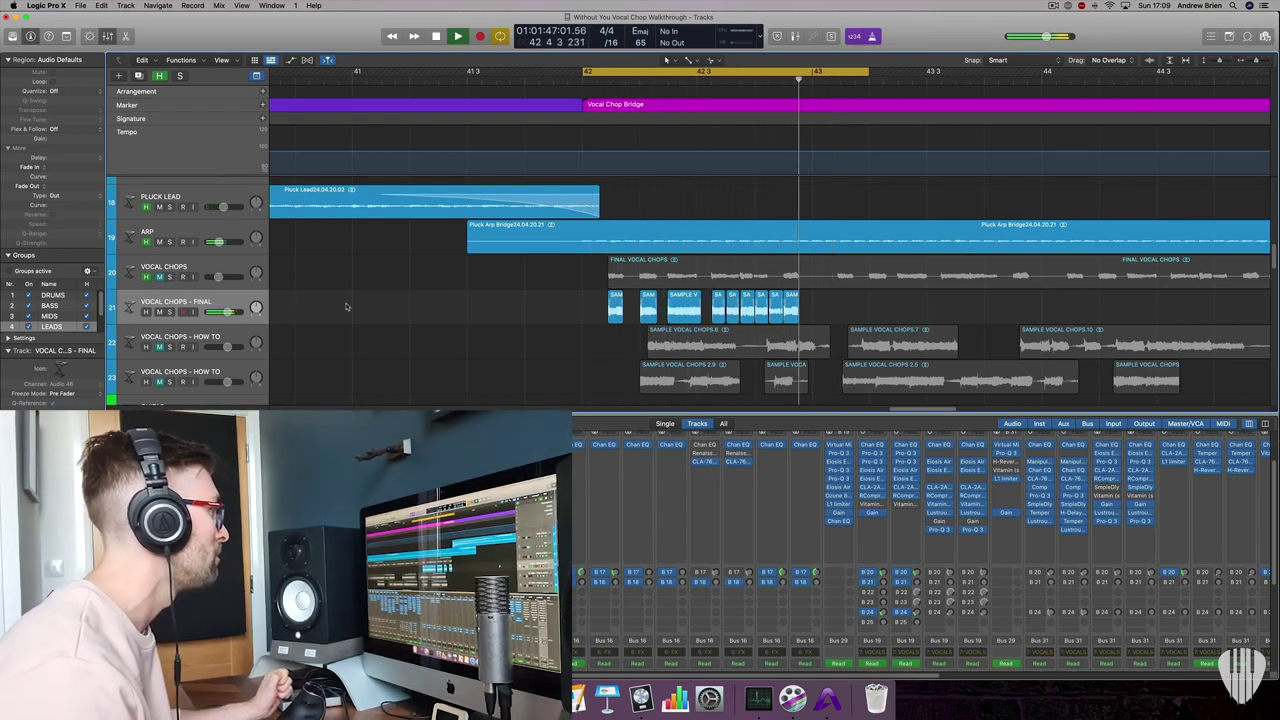
# Replay the new chop sequence with the other tracks from the start of the cycle range, and stop playback.
pyautogui.press('space')
pyautogui.press('space')
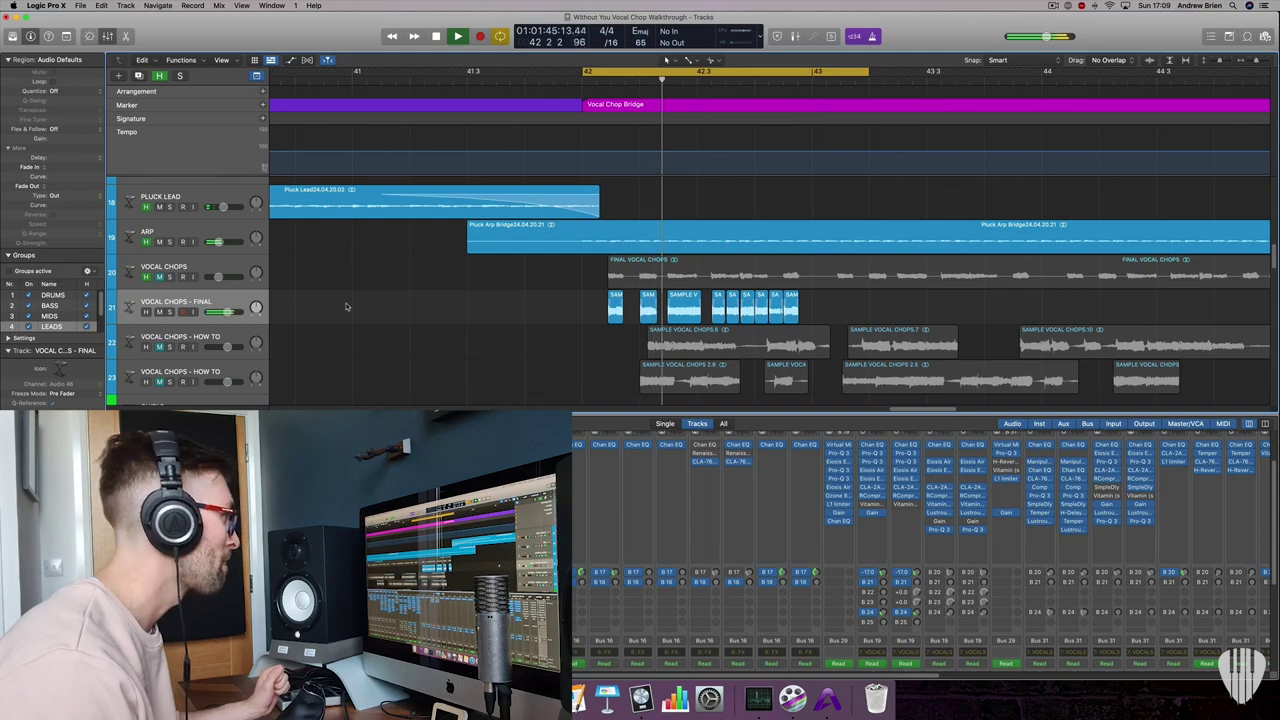
pyautogui.press('space')
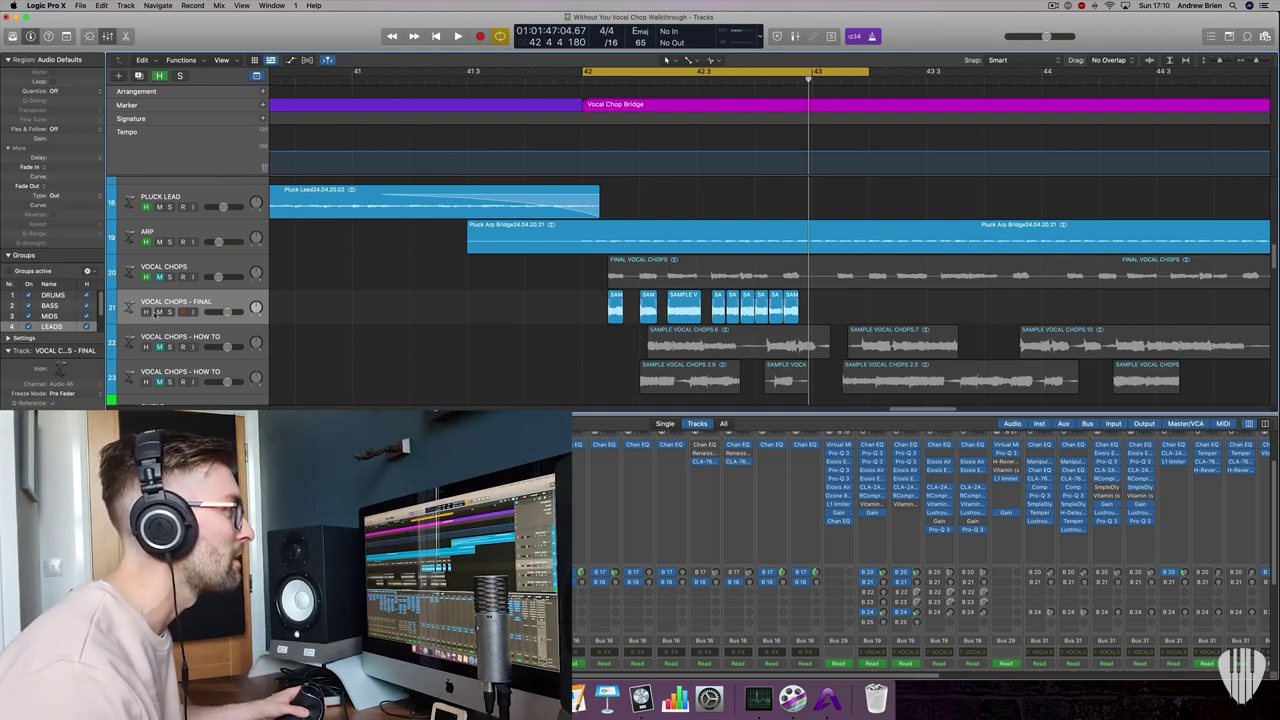
# Mute VOCAL CHOPS - FINAL, unmute the VOCAL CHOPS track and select it with its FINAL VOCAL CHOPS region.
pyautogui.click(158, 311)
pyautogui.click(159, 277)
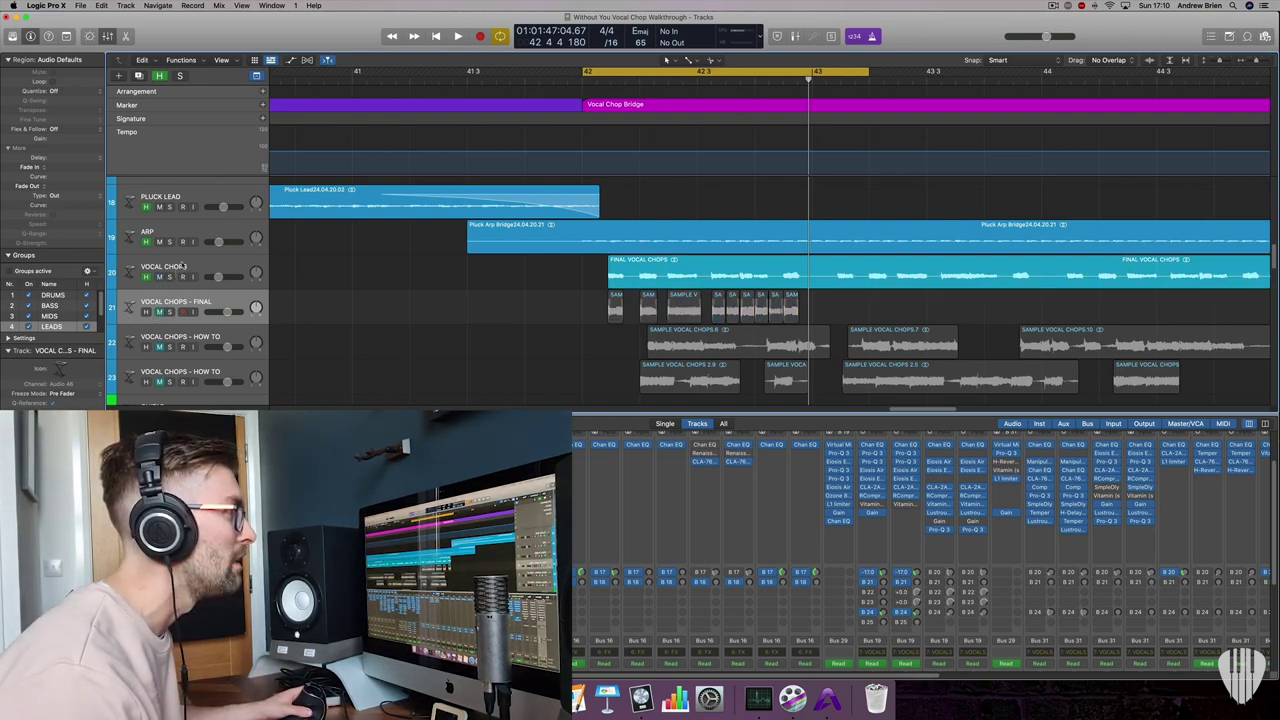
pyautogui.click(183, 266)
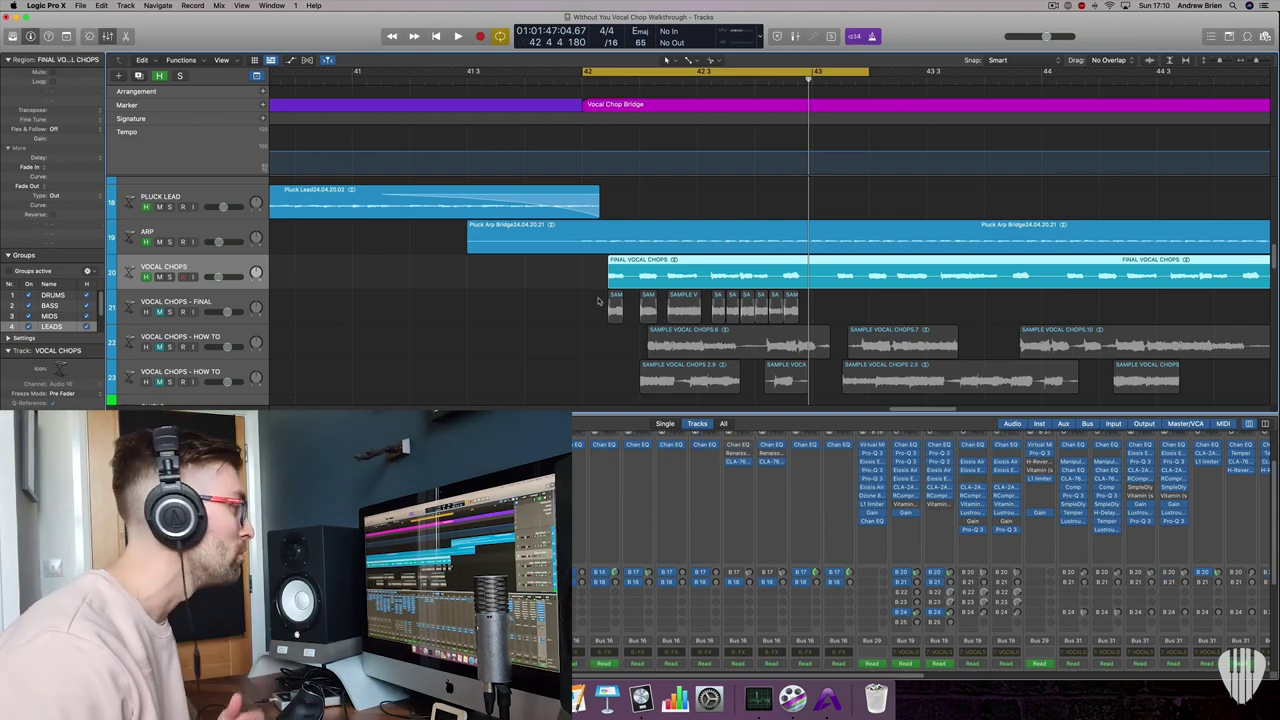
# Turn off cycle mode and play the FINAL VOCAL CHOPS region with the other tracks from bar 42 through the bridge.
pyautogui.press('c')
pyautogui.press(',')
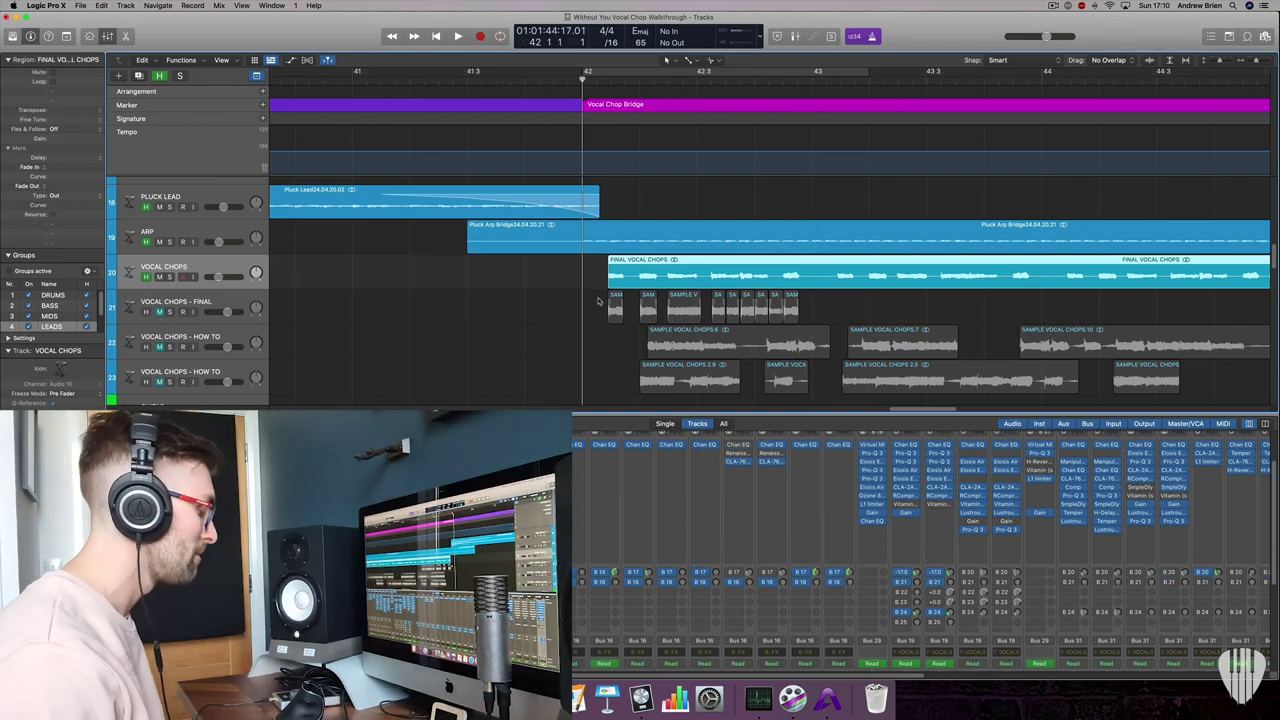
pyautogui.press('space')
pyautogui.press('super+Left')
pyautogui.press('super+Left')
pyautogui.press('super+Up')
pyautogui.press('super+Up')
pyautogui.press('super+Up')
pyautogui.press('super+Up')
pyautogui.press('super+Left')
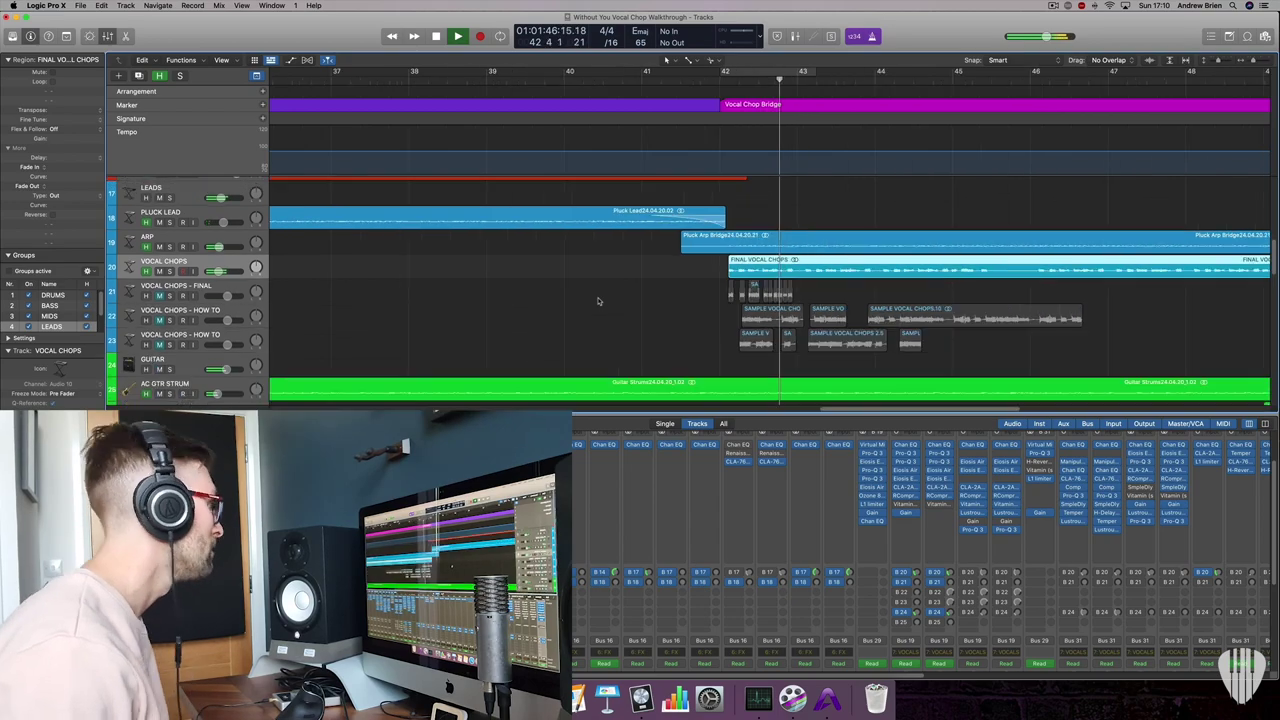
pyautogui.press('super+Right')
pyautogui.press('super+Down')
pyautogui.press('super+Left')
pyautogui.press('super+Down')
pyautogui.press('super+Left')
pyautogui.press('super+Down')
pyautogui.press('super+Down')
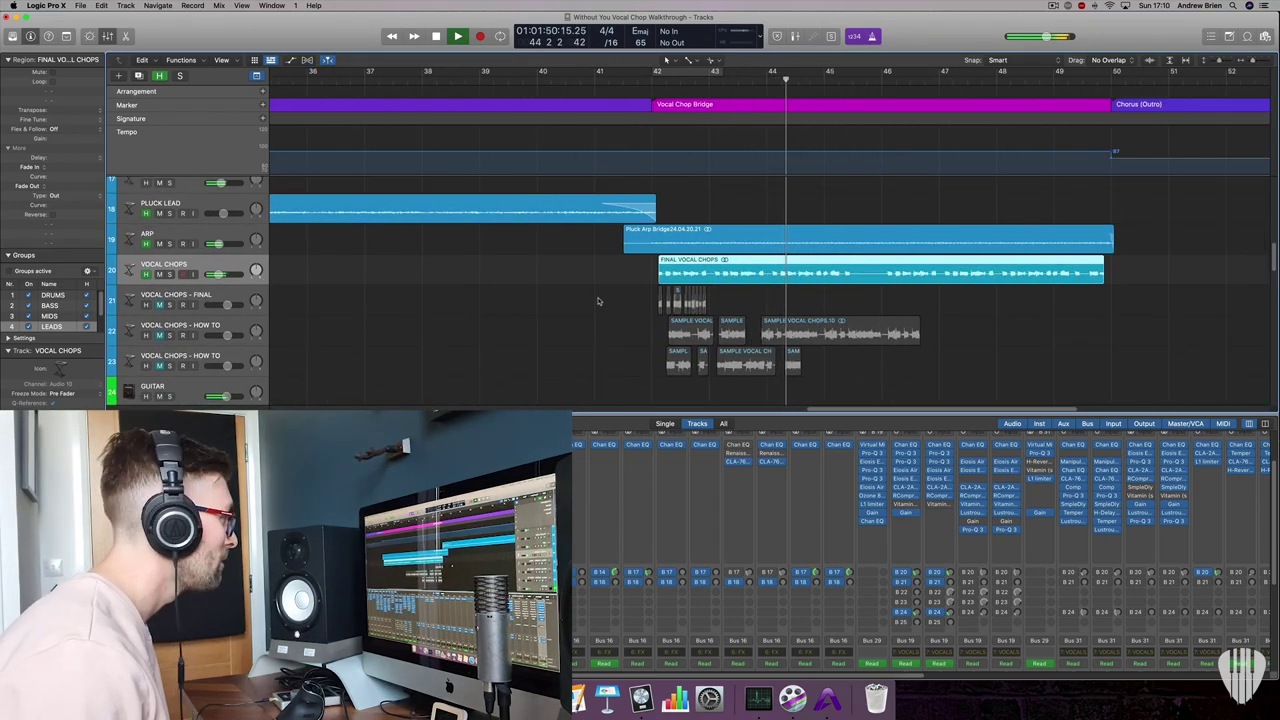
pyautogui.press('super+Down')
pyautogui.press('super+Right')
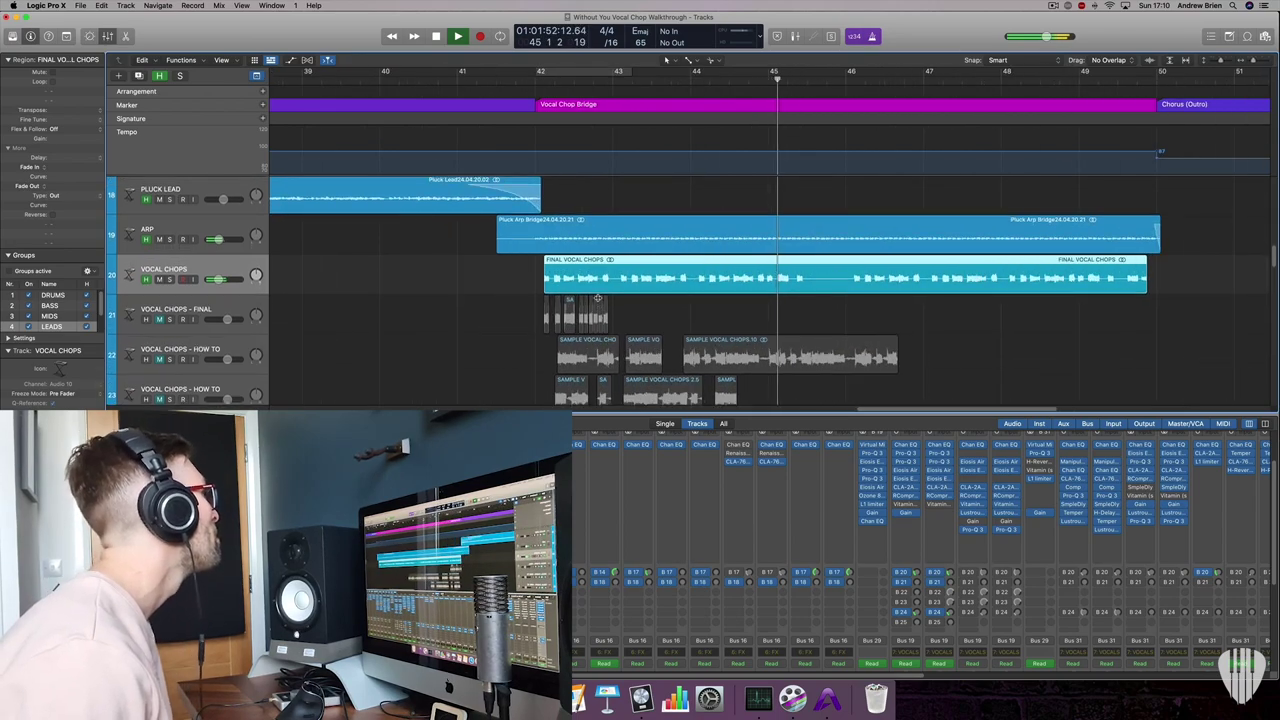
pyautogui.press('super+Left')
pyautogui.press('super+Up')
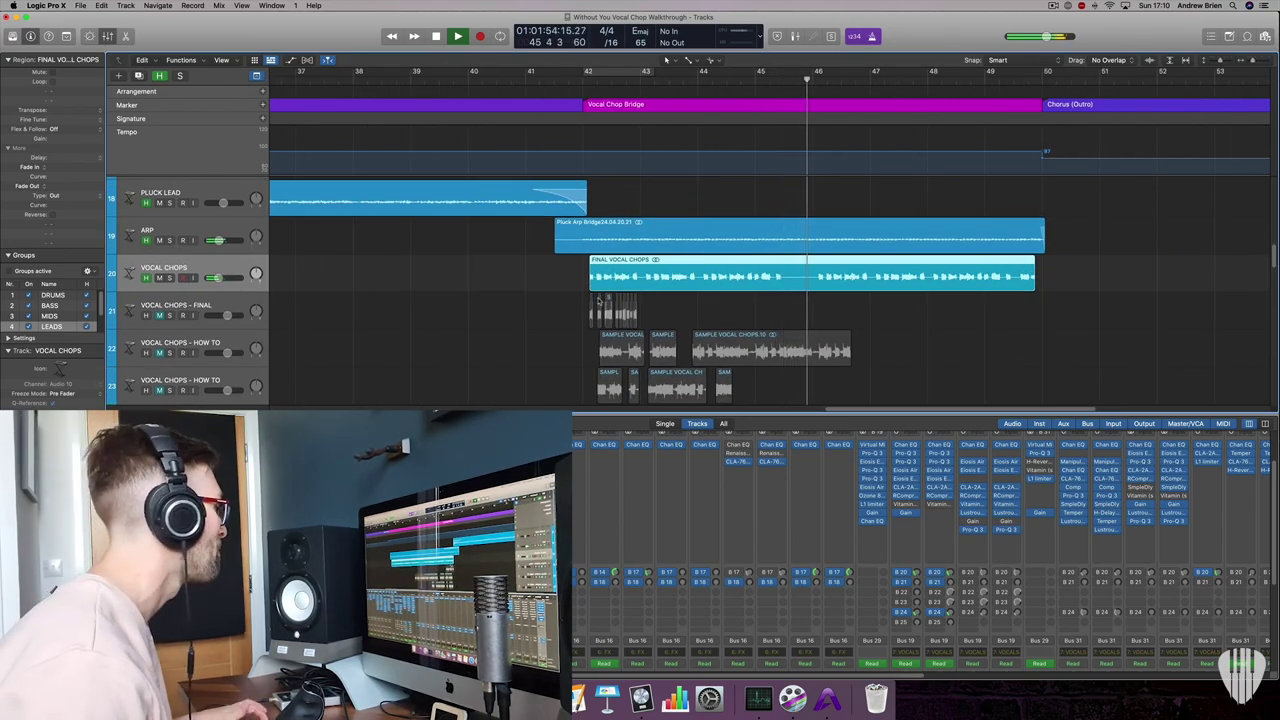